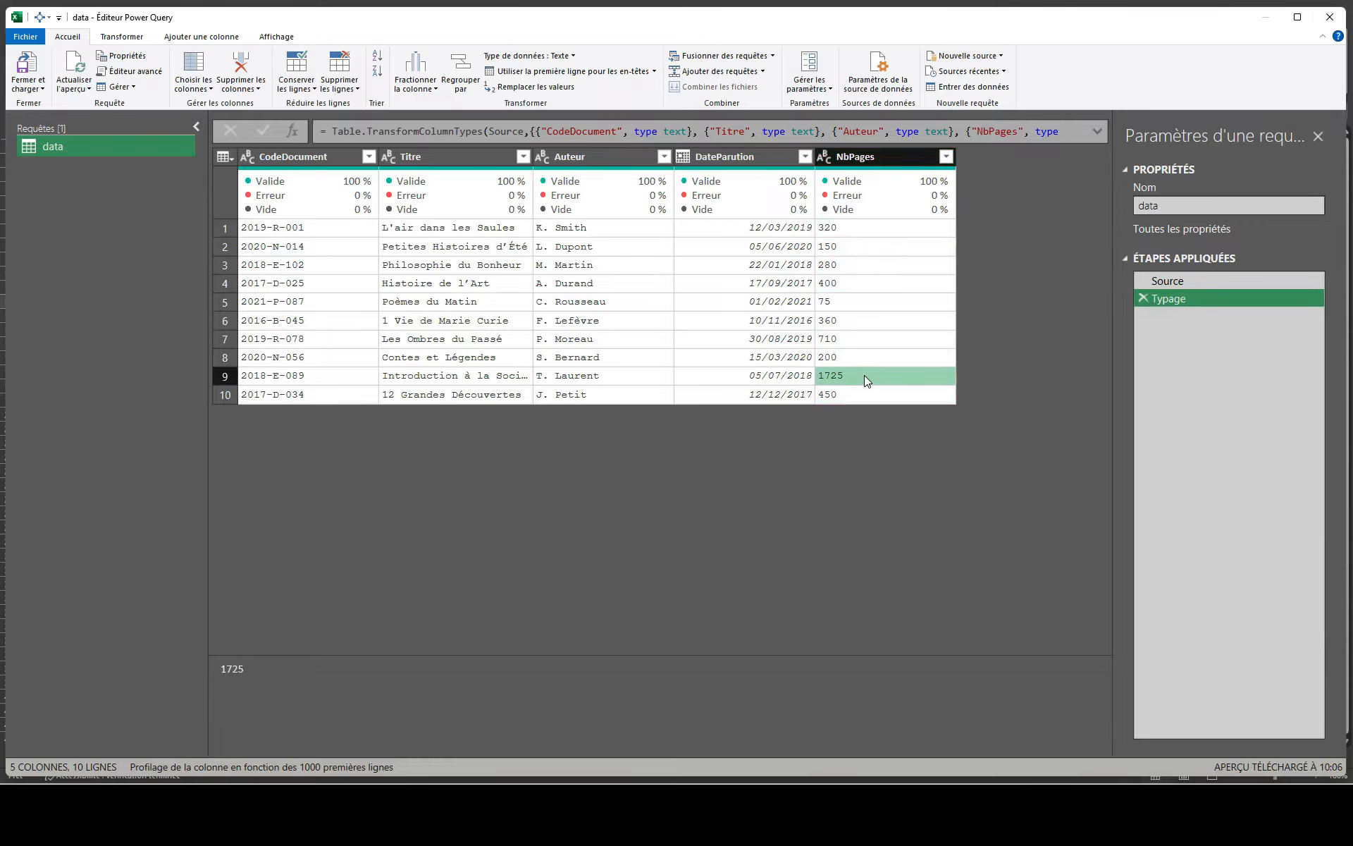
Start a new custom column in the data query and name it Ajout
{"action": "left_click", "coordinate": [200, 39]}
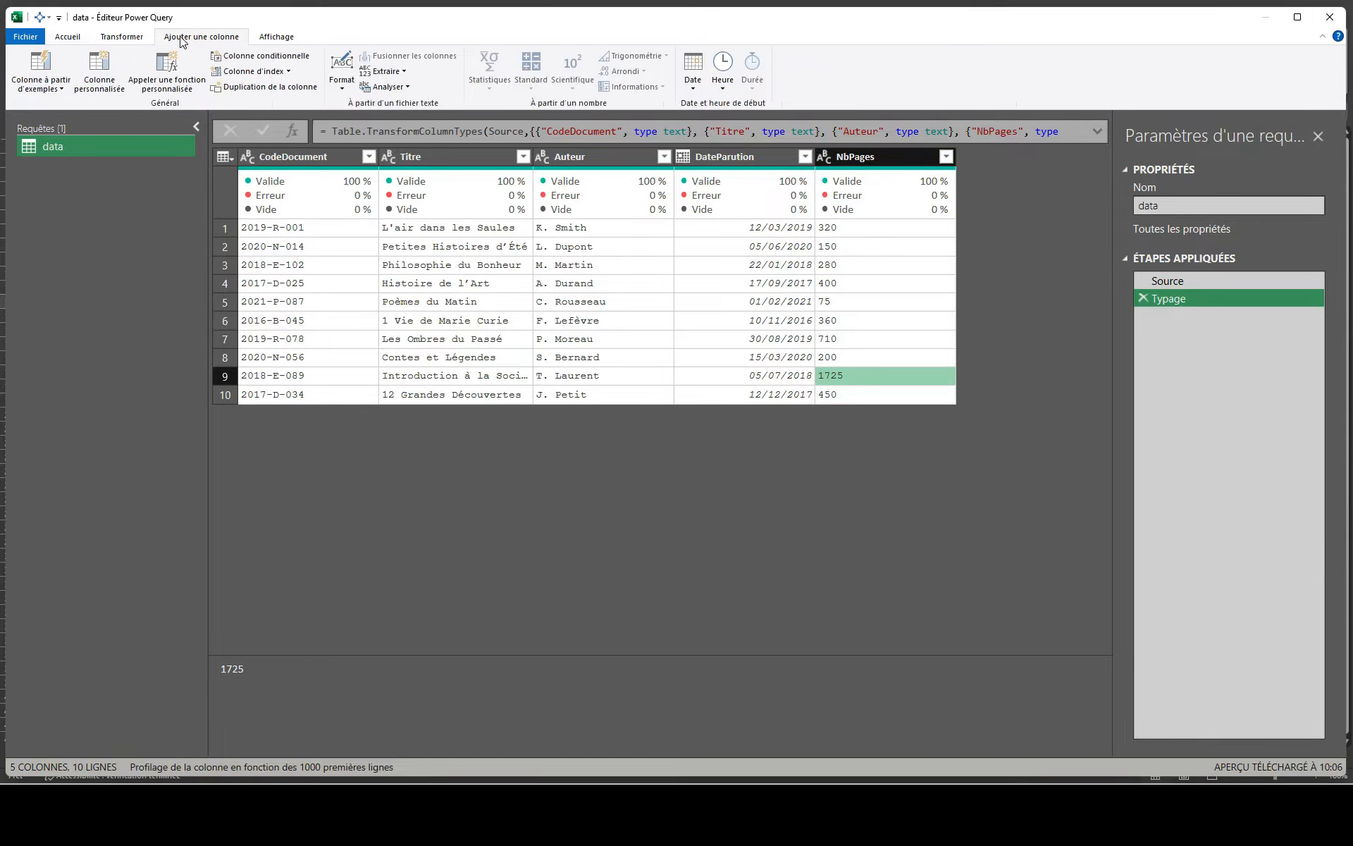
{"action": "left_click", "coordinate": [104, 71]}
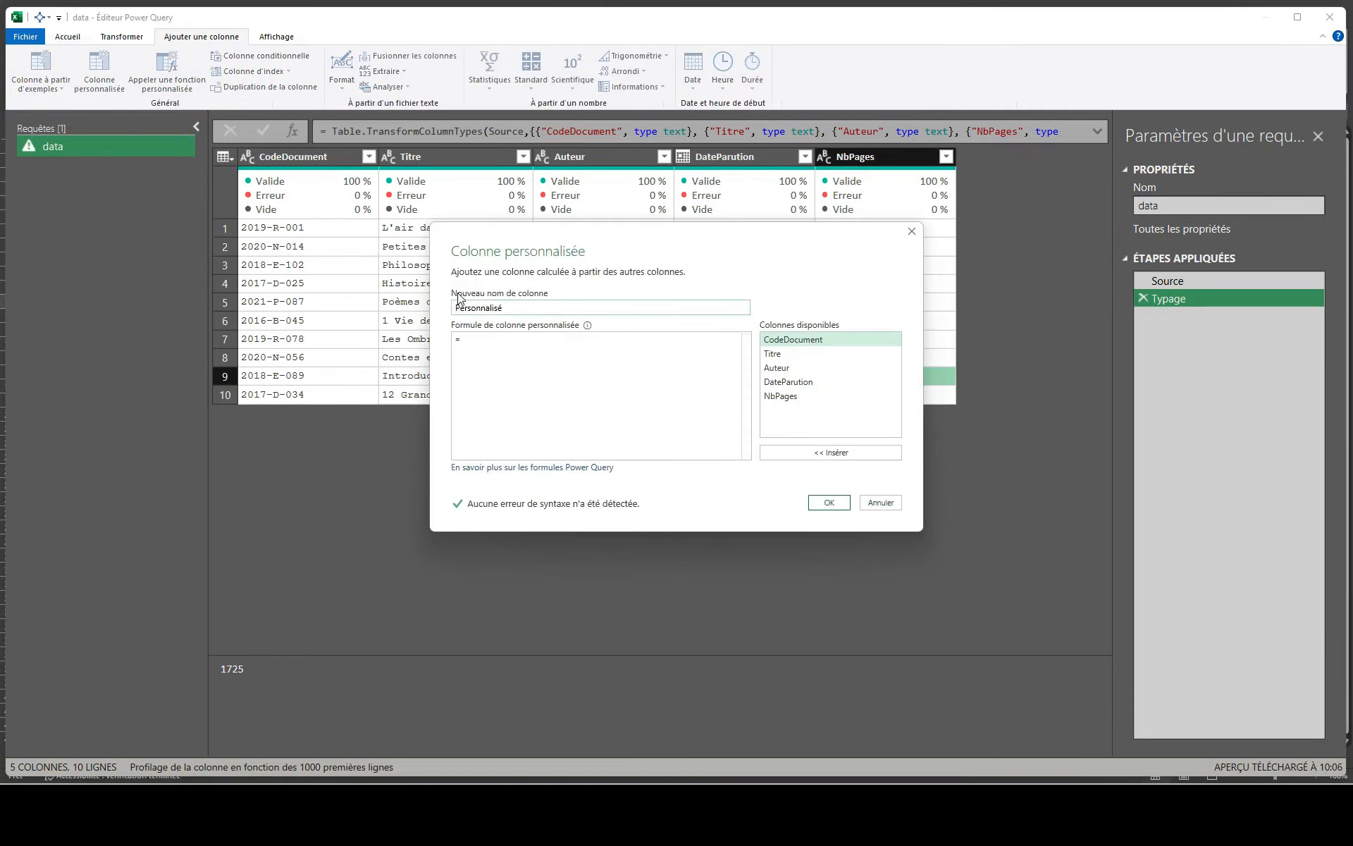
{"action": "type", "text": "Ajout"}
{"action": "key", "text": "Tab"}
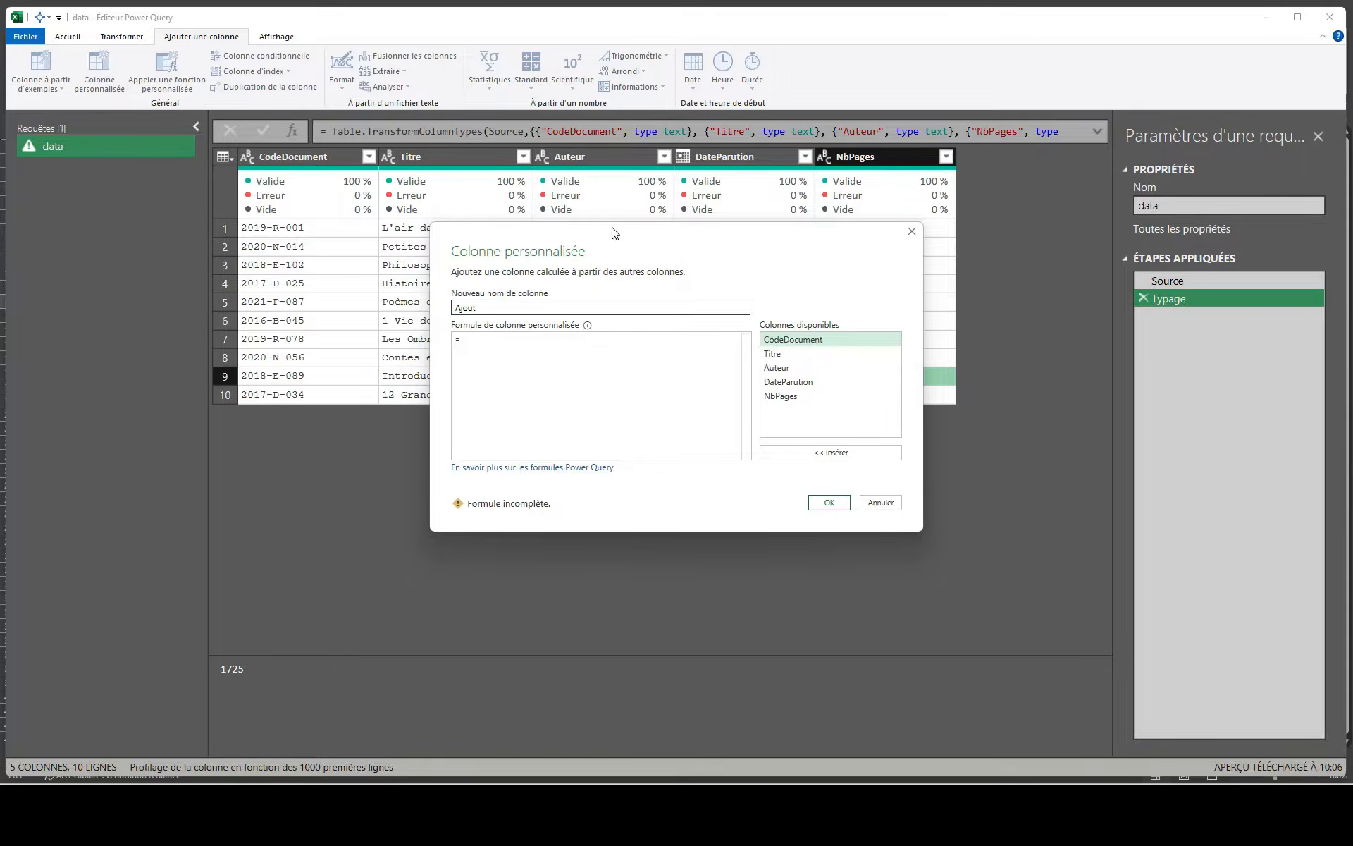
{"action": "left_click_drag", "start_coordinate": [696, 231], "coordinate": [532, 240]}
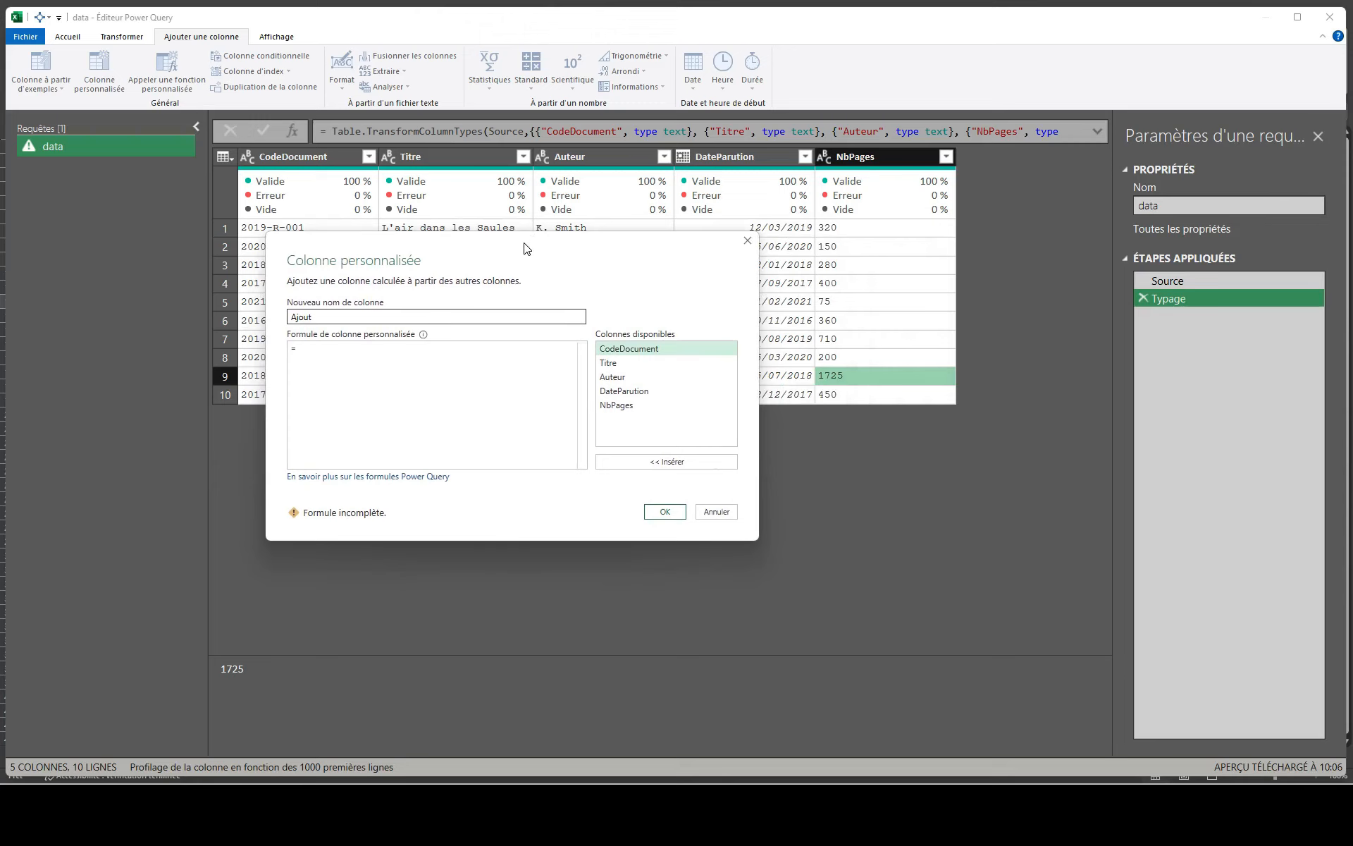
Give the Ajout column the formula Text.PadStart([NbPages], 4) and create it
{"action": "left_click", "coordinate": [453, 362]}
{"action": "type", "text": "text"}
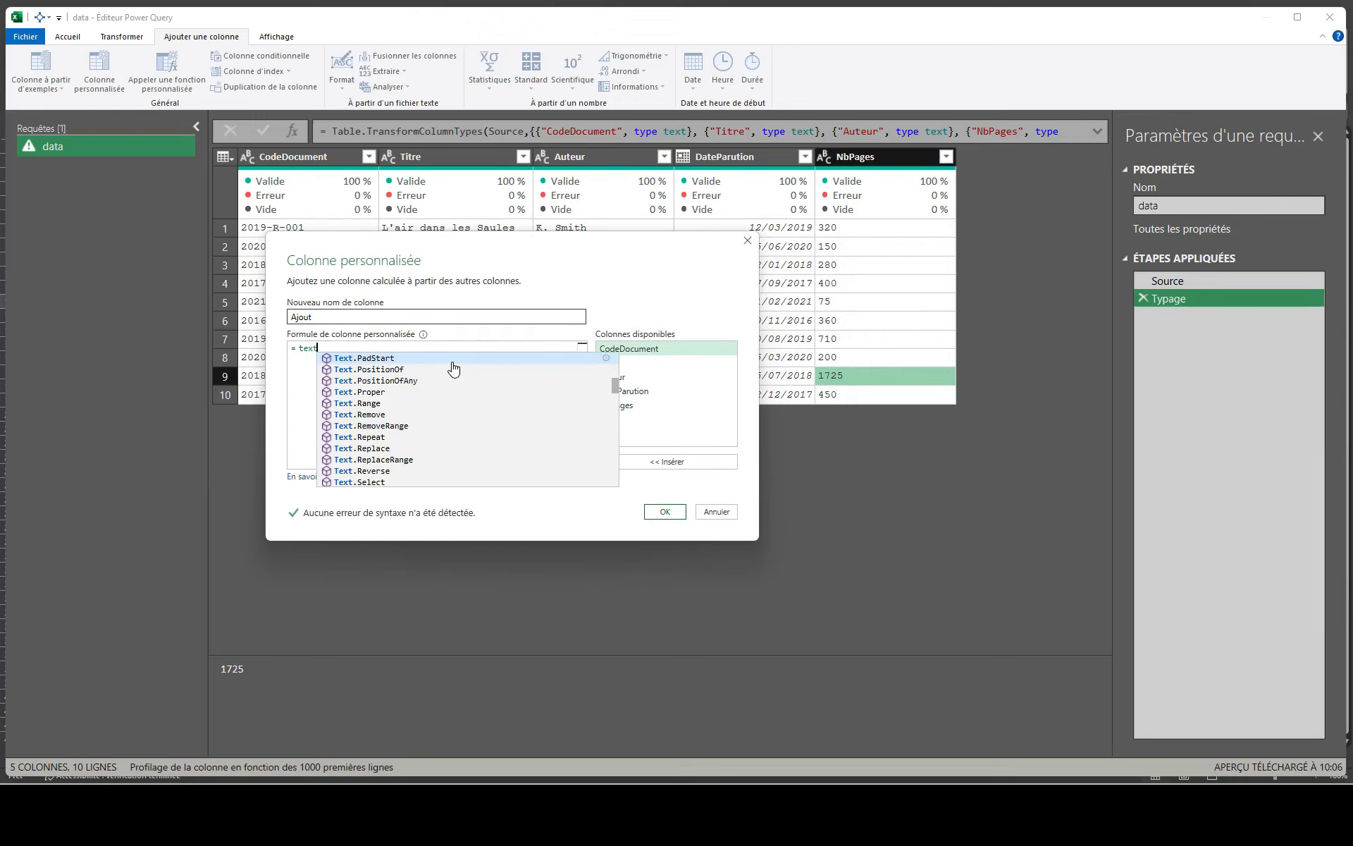
{"action": "type", "text": "pad"}
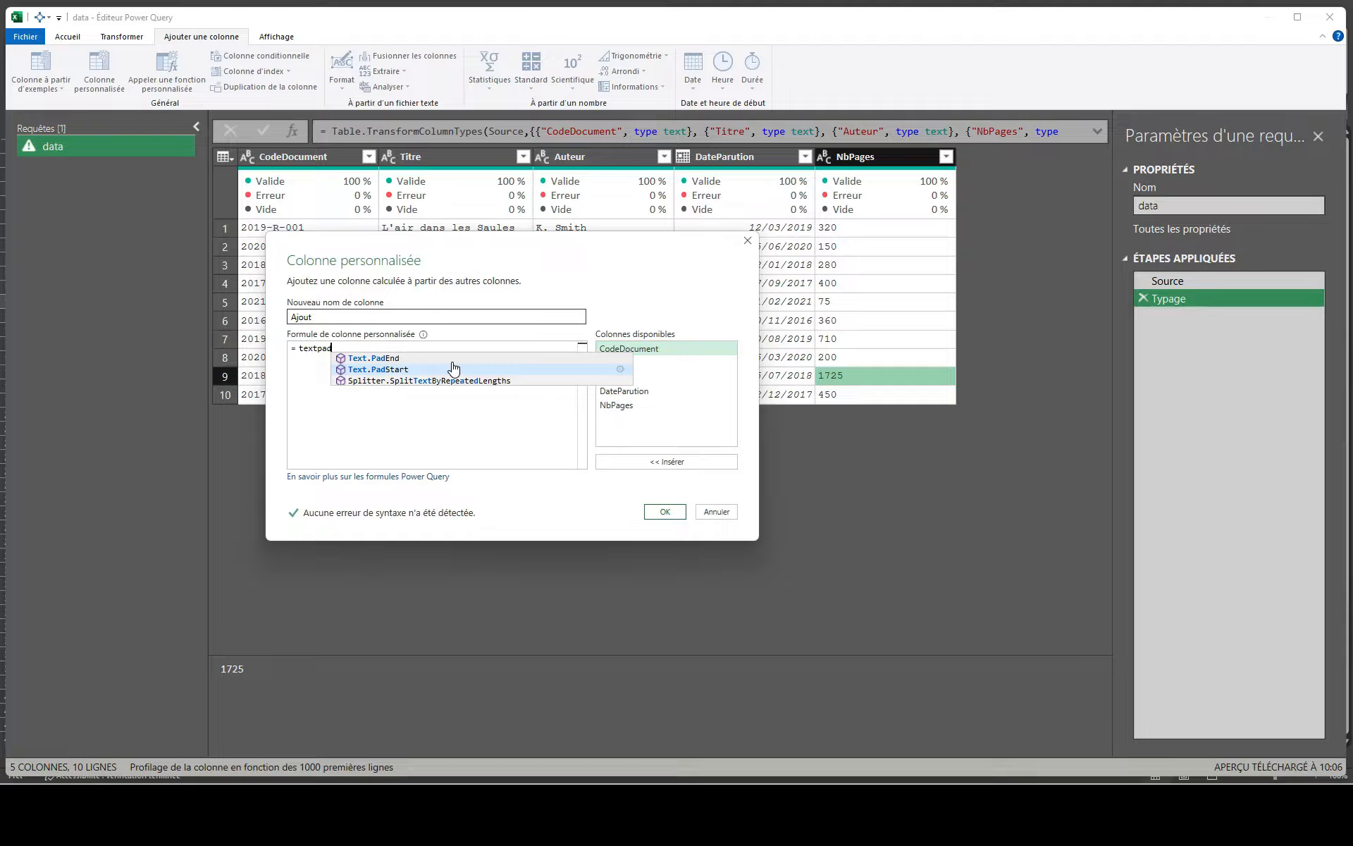
{"action": "left_click", "coordinate": [453, 368]}
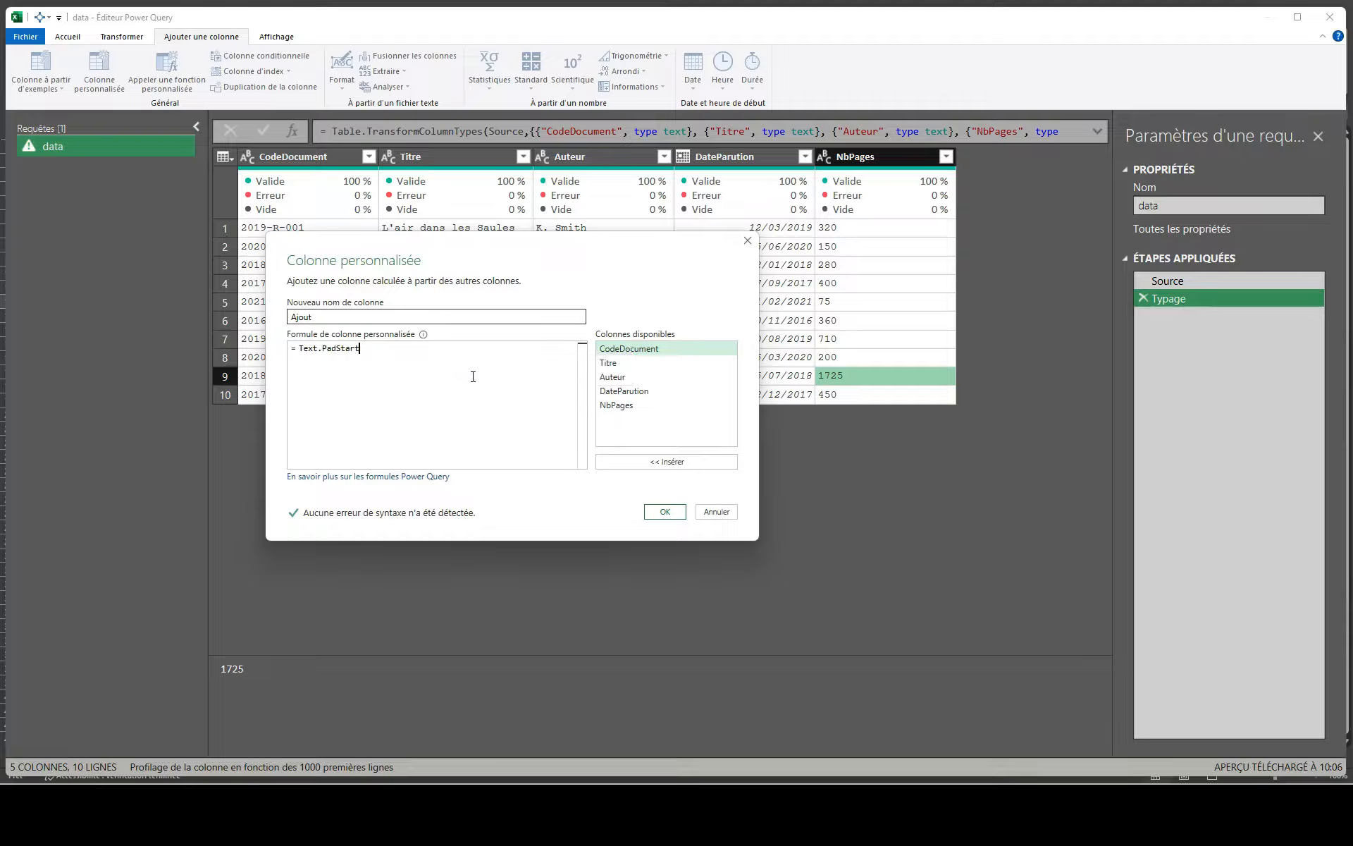
{"action": "type", "text": "("}
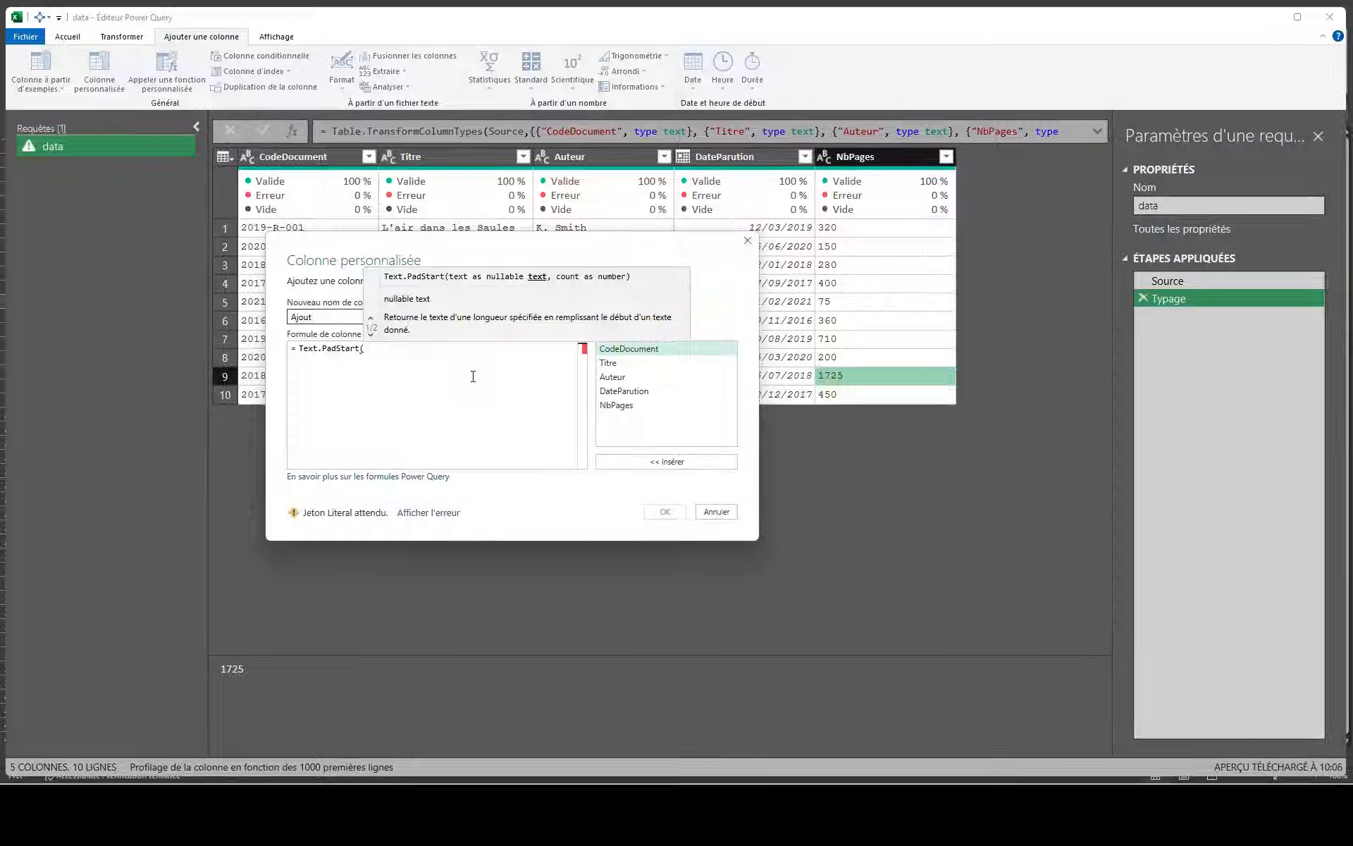
{"action": "double_click", "coordinate": [616, 405]}
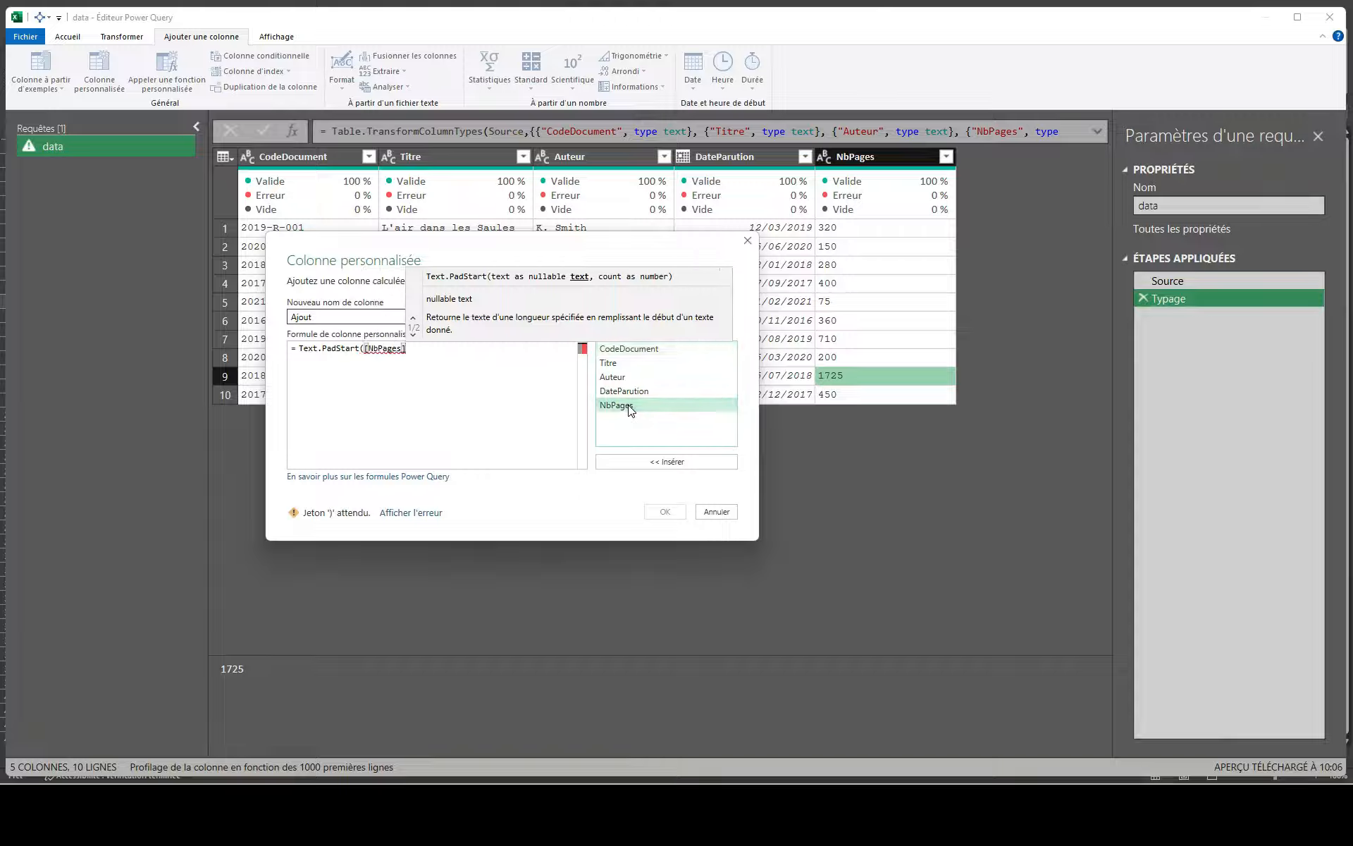
{"action": "type", "text": ","}
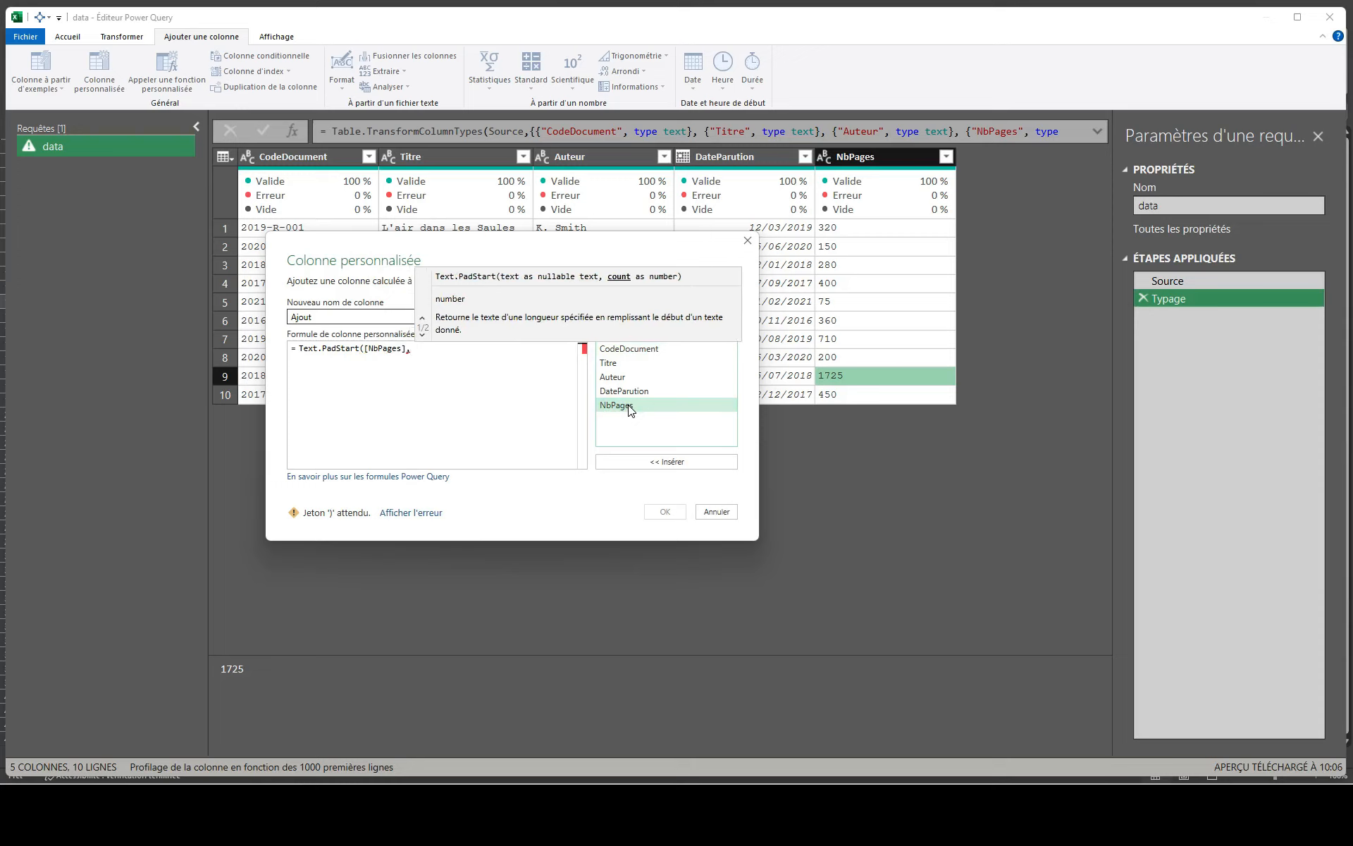
{"action": "type", "text": " 4"}
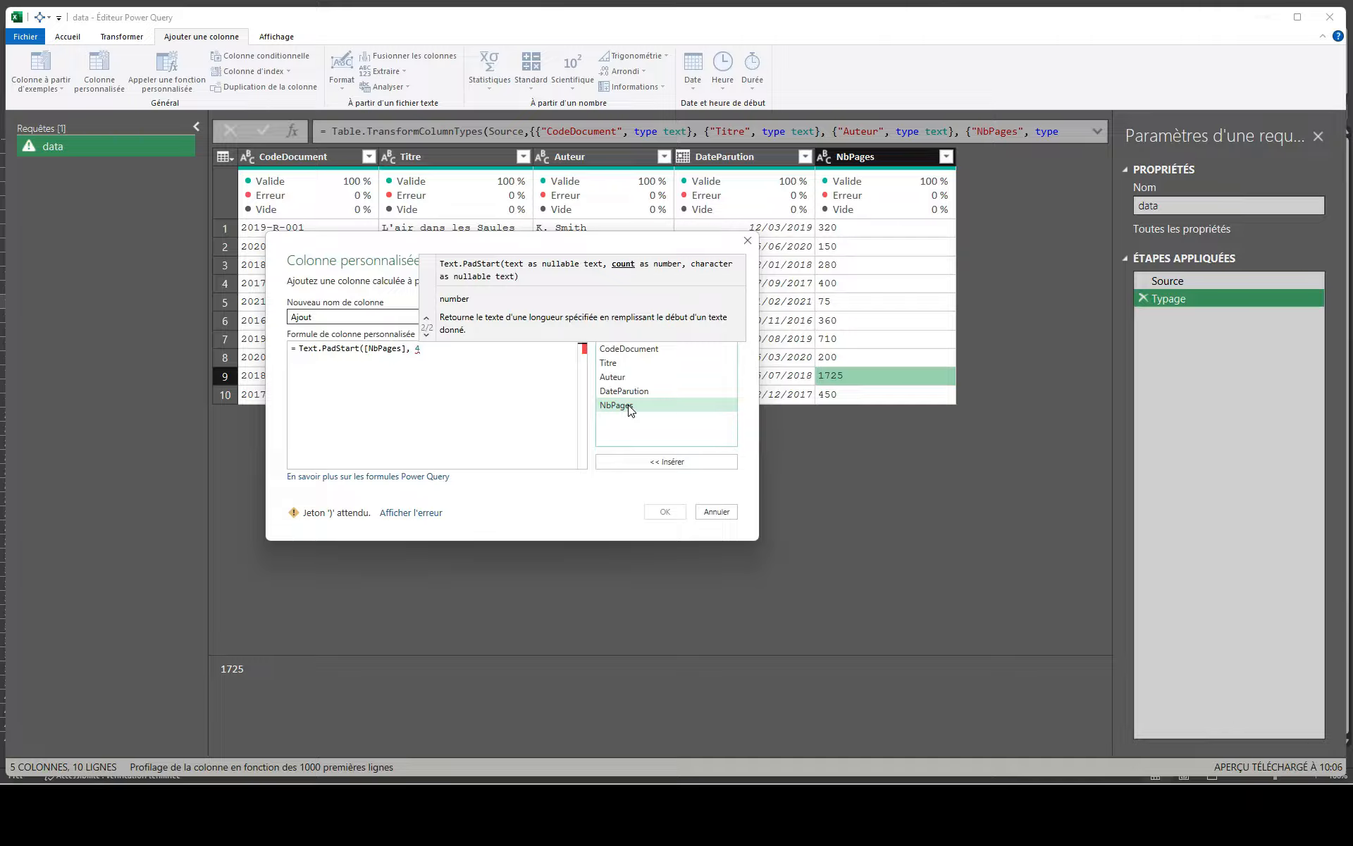
{"action": "type", "text": ")"}
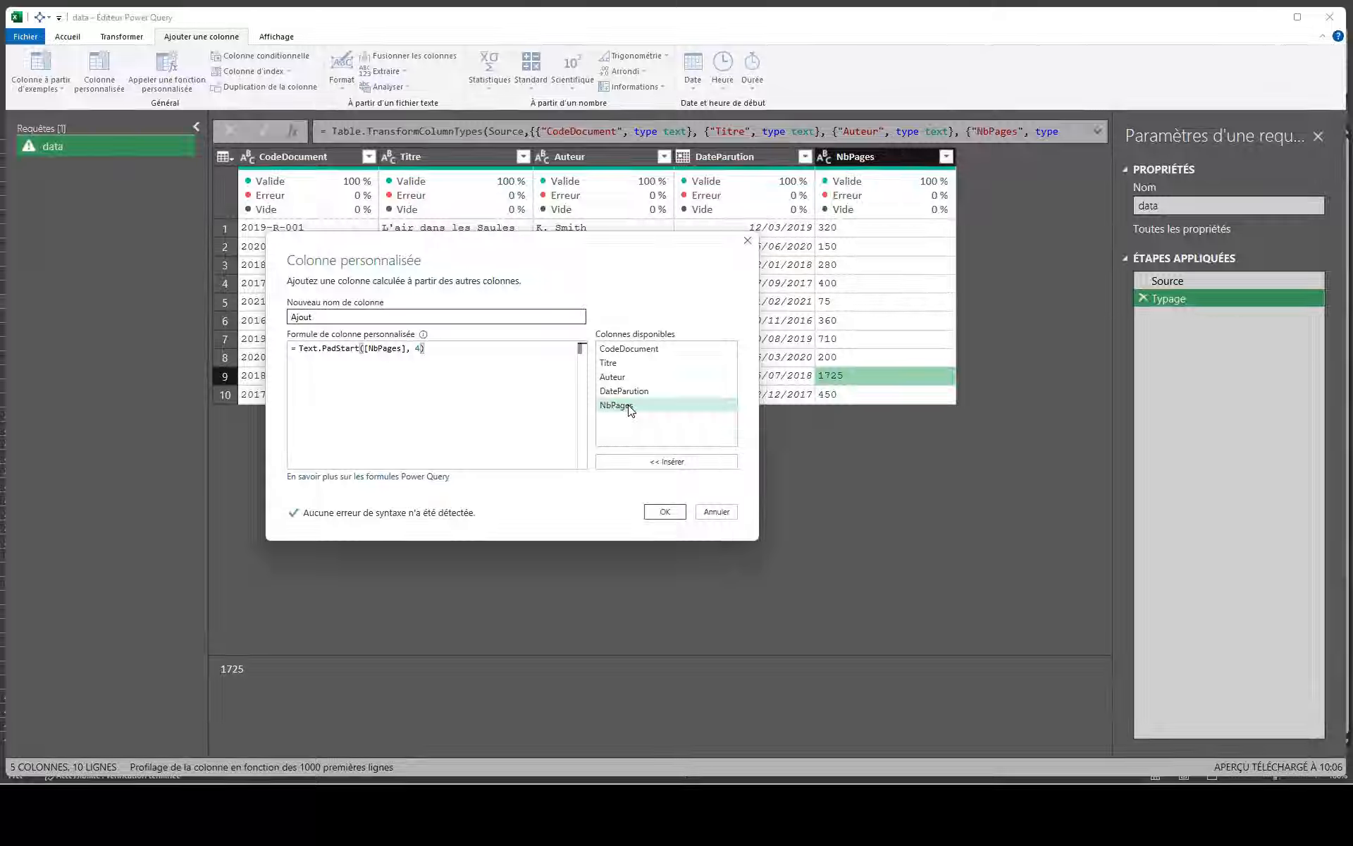
{"action": "left_click", "coordinate": [665, 512]}
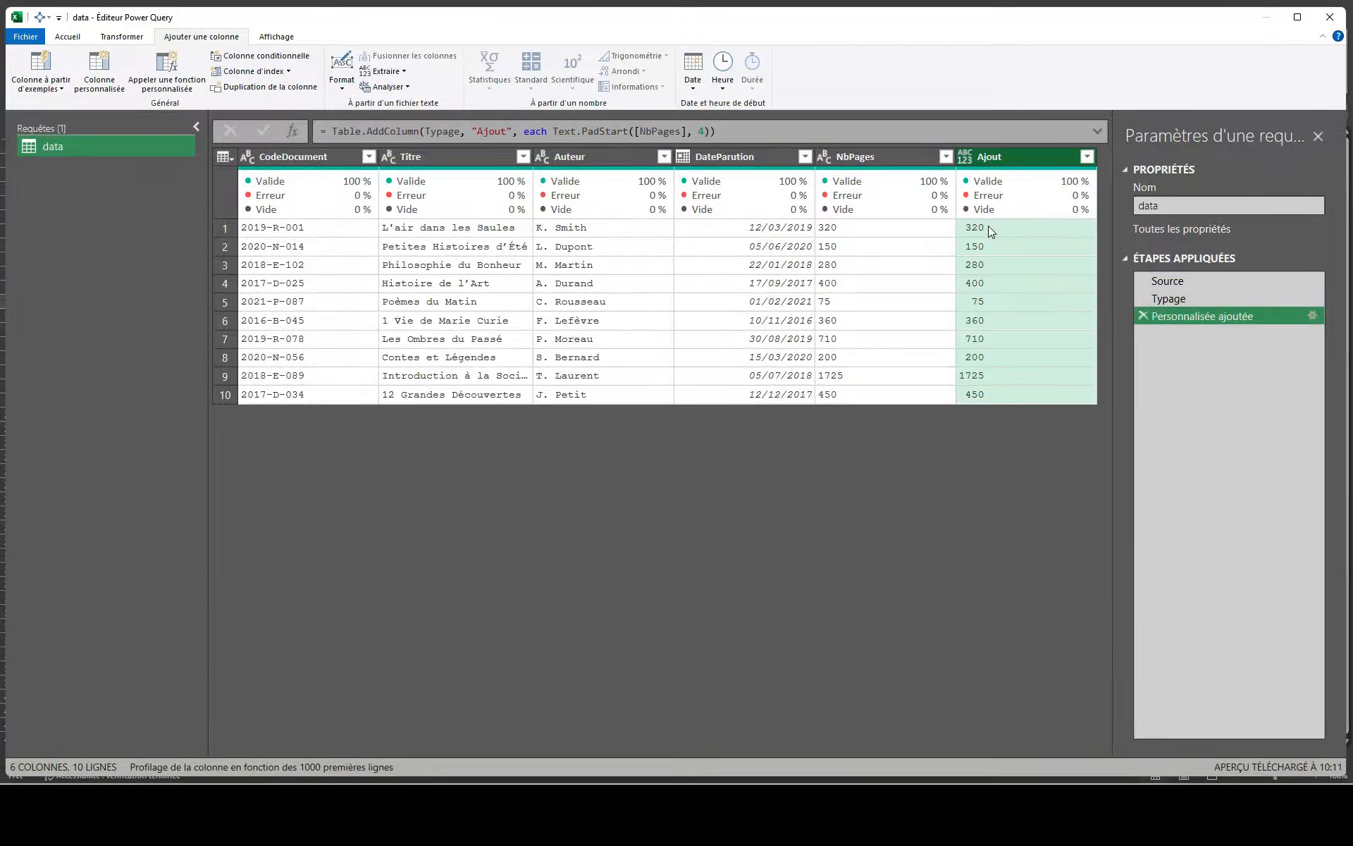
Examine the Ajout values of rows 5 and 8 in the preview for leading padding spaces
{"action": "left_click", "coordinate": [988, 303]}
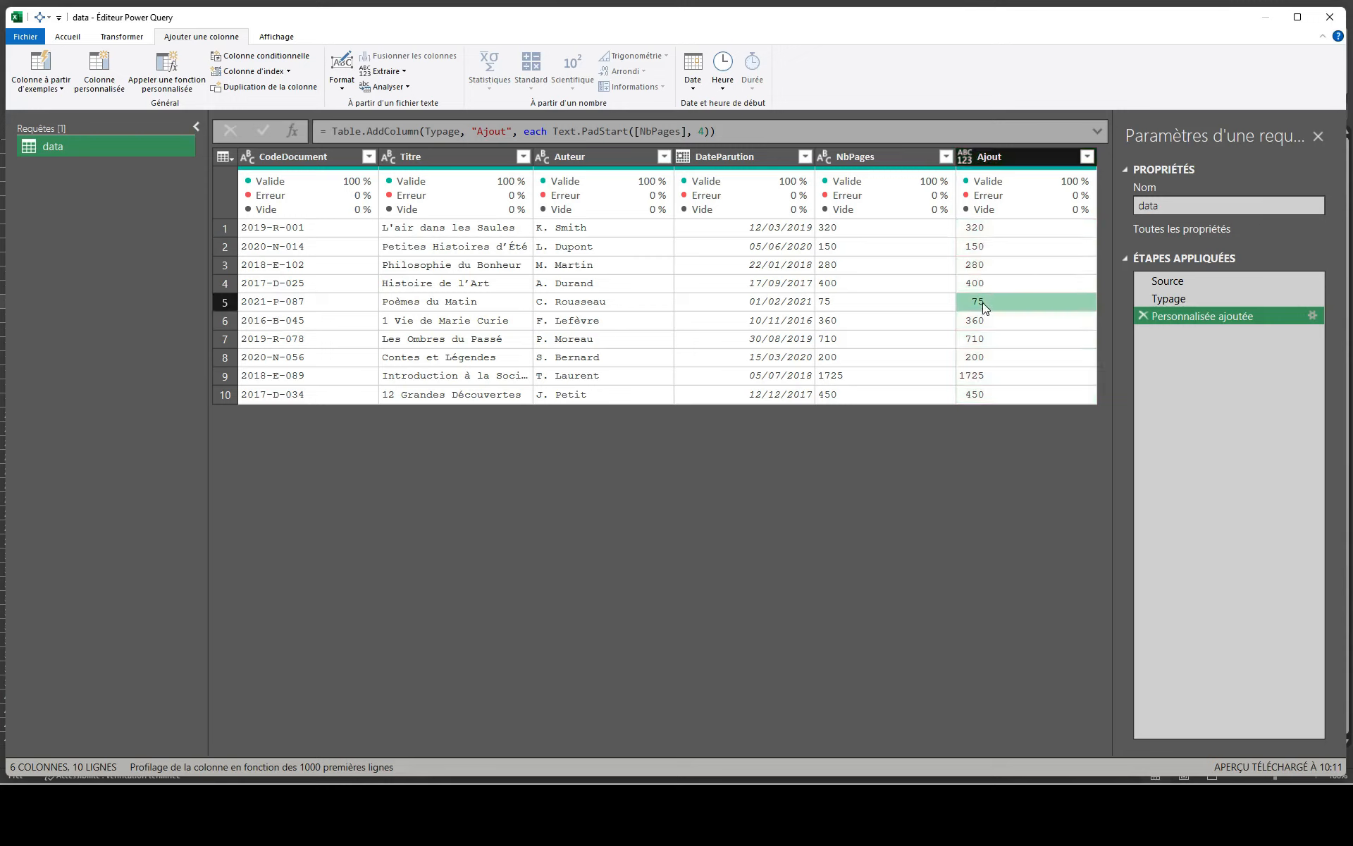
{"action": "left_click", "coordinate": [239, 669]}
{"action": "key", "text": "ctrl+a"}
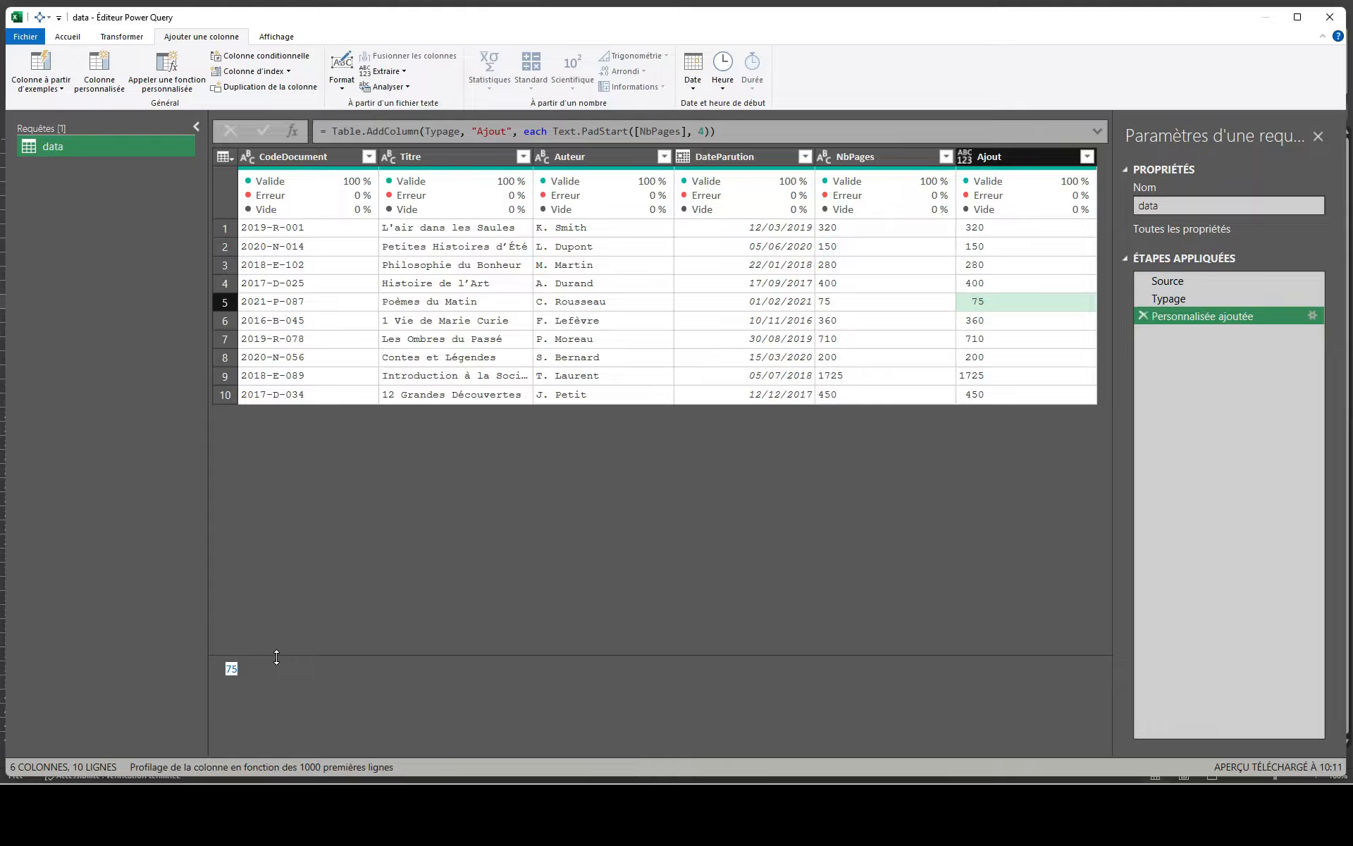
{"action": "key", "text": "shift+Left"}
{"action": "key", "text": "shift+Left"}
{"action": "left_click", "coordinate": [982, 357]}
{"action": "left_click", "coordinate": [282, 667]}
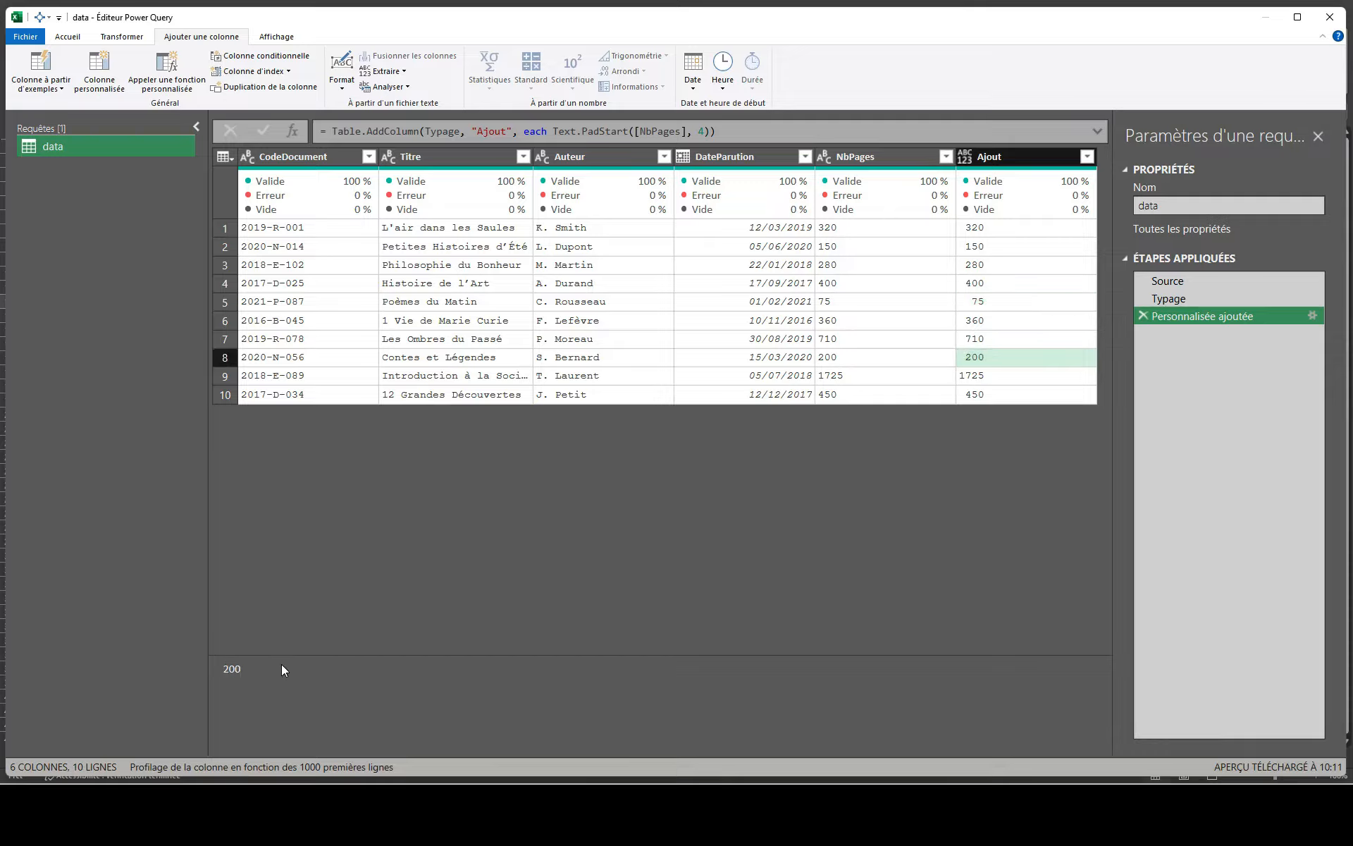
{"action": "key", "text": "shift+Left"}
{"action": "key", "text": "shift+Left"}
{"action": "key", "text": "shift+Left"}
{"action": "key", "text": "shift+Left"}
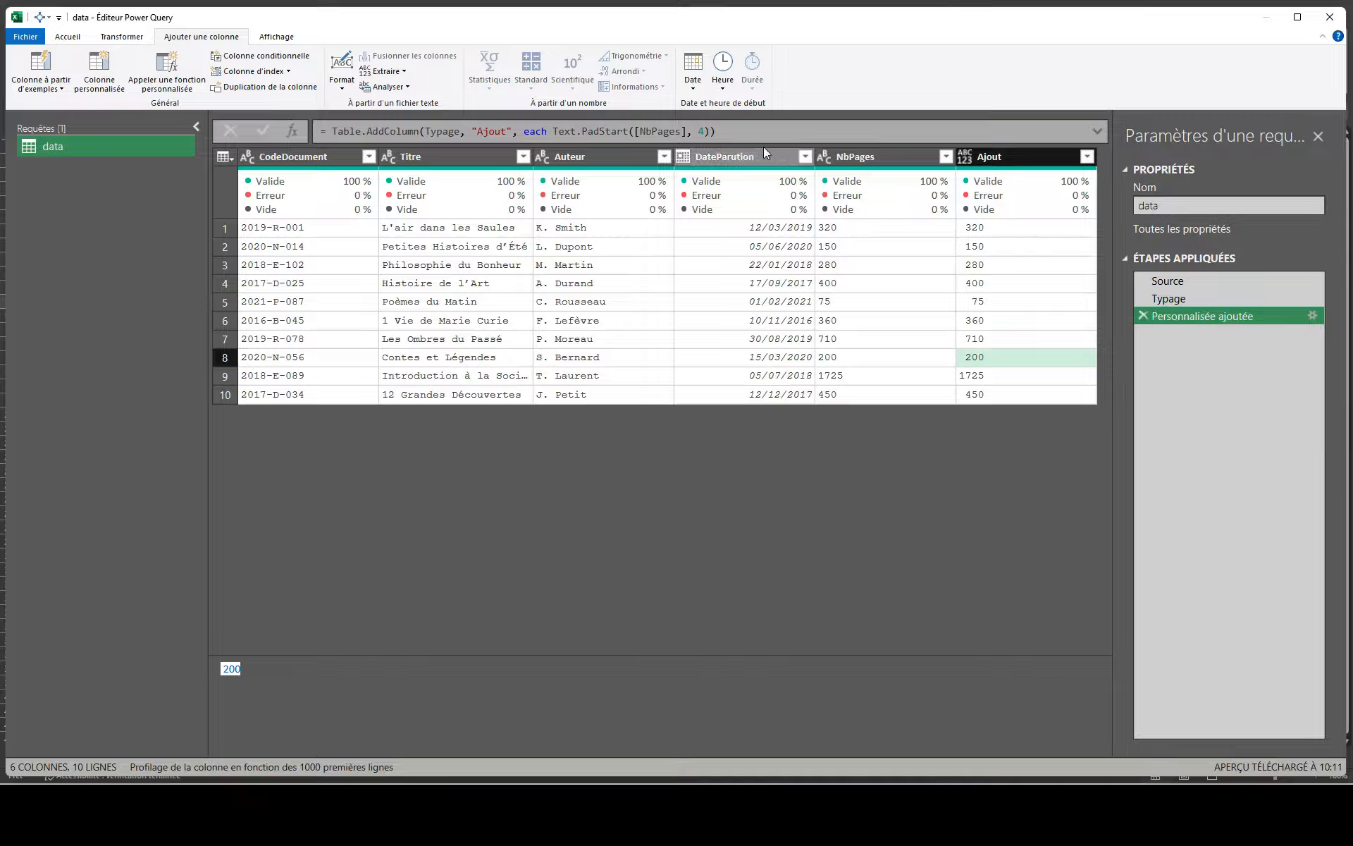
Add "0" as the padding character in the Ajout column's Text.PadStart formula and check the values in rows 1 and 5
{"action": "left_click", "coordinate": [705, 131]}
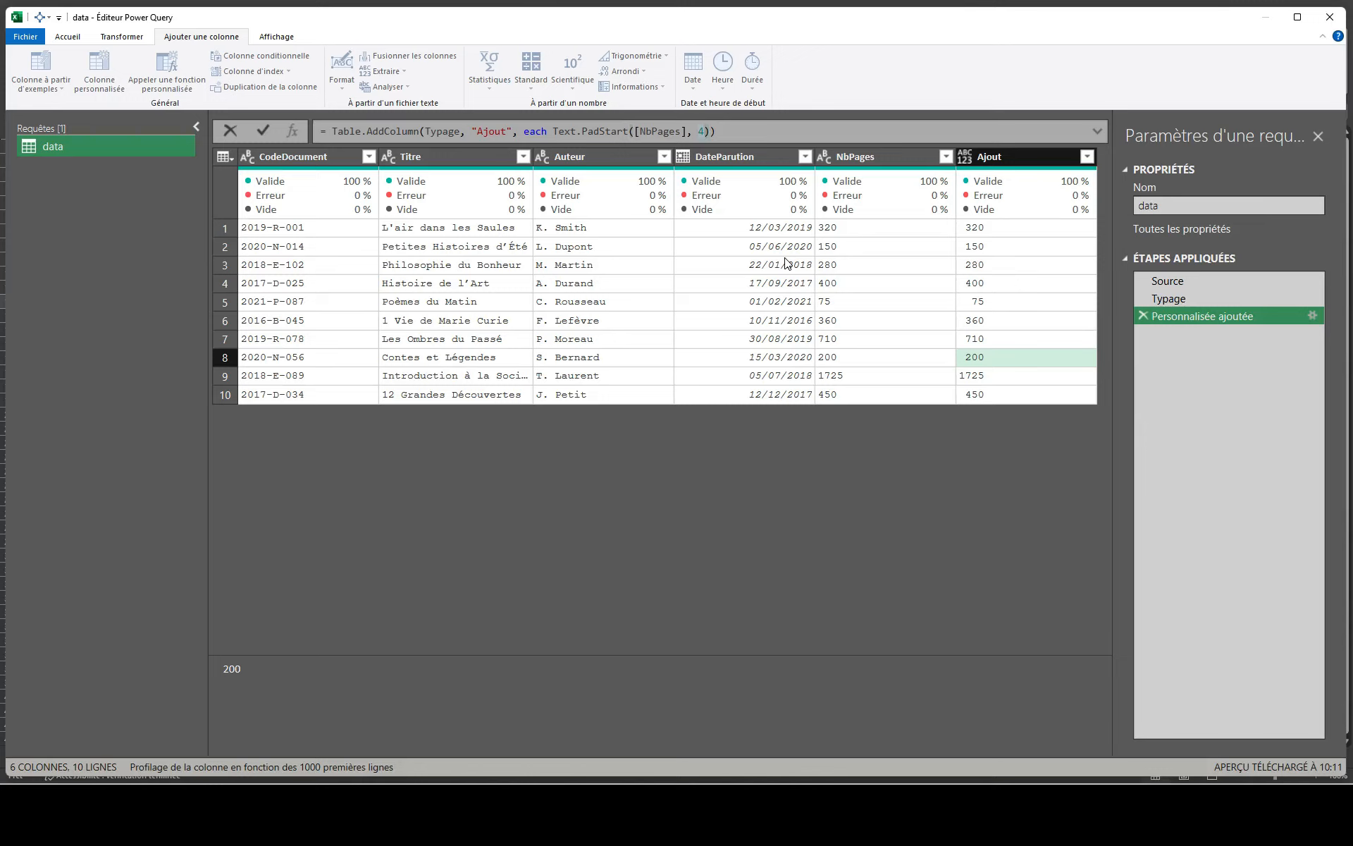
{"action": "type", "text": ", "}
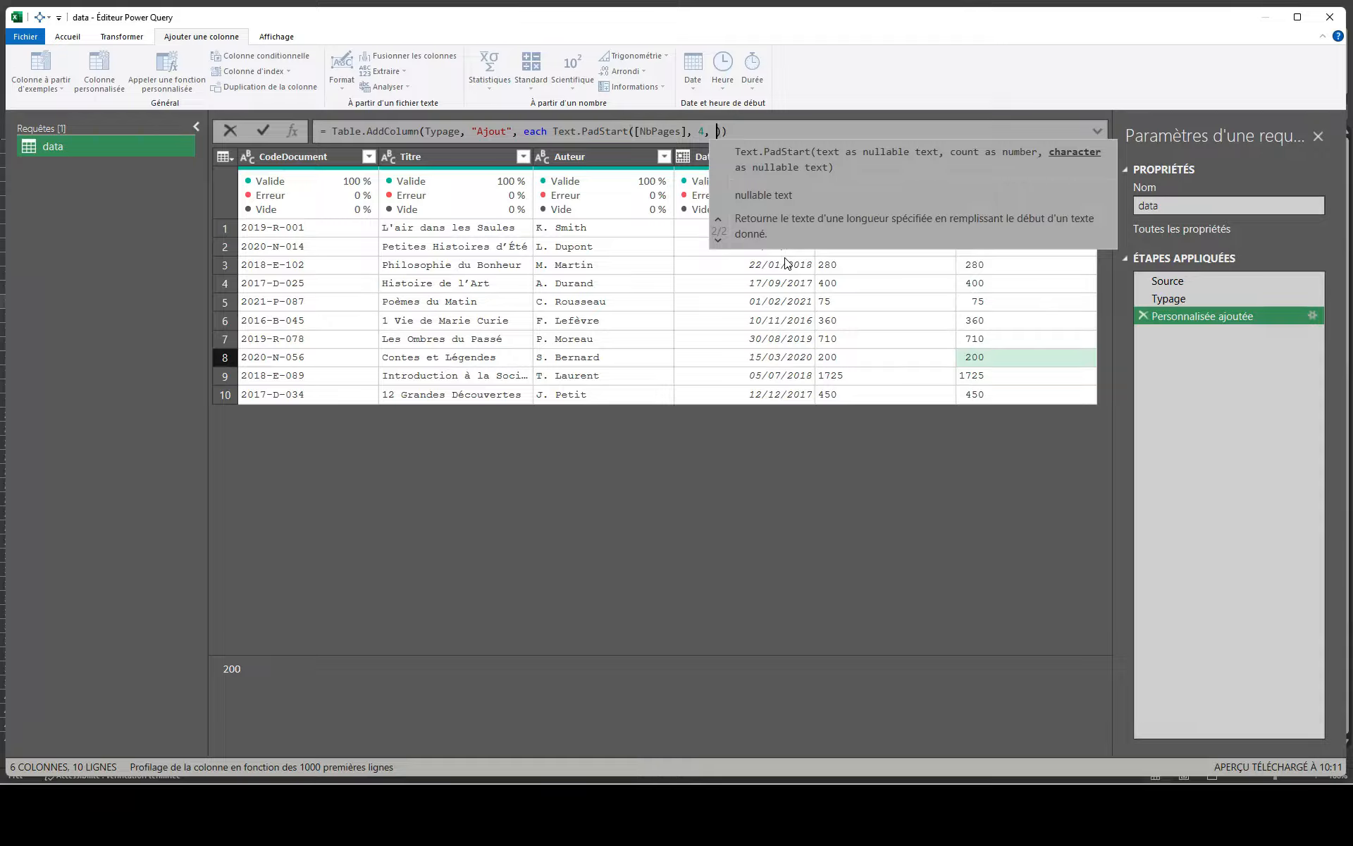
{"action": "type", "text": "\""}
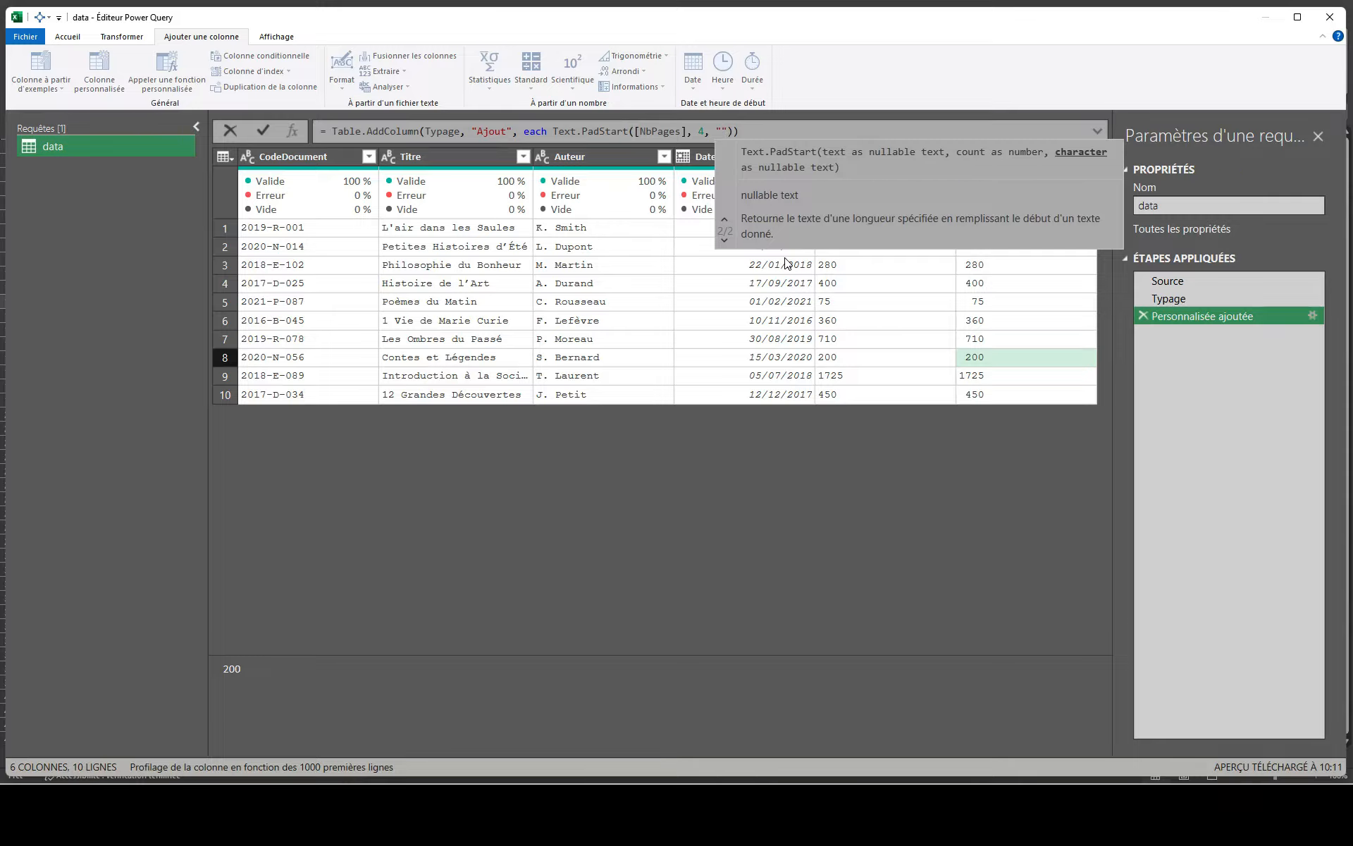
{"action": "type", "text": "0"}
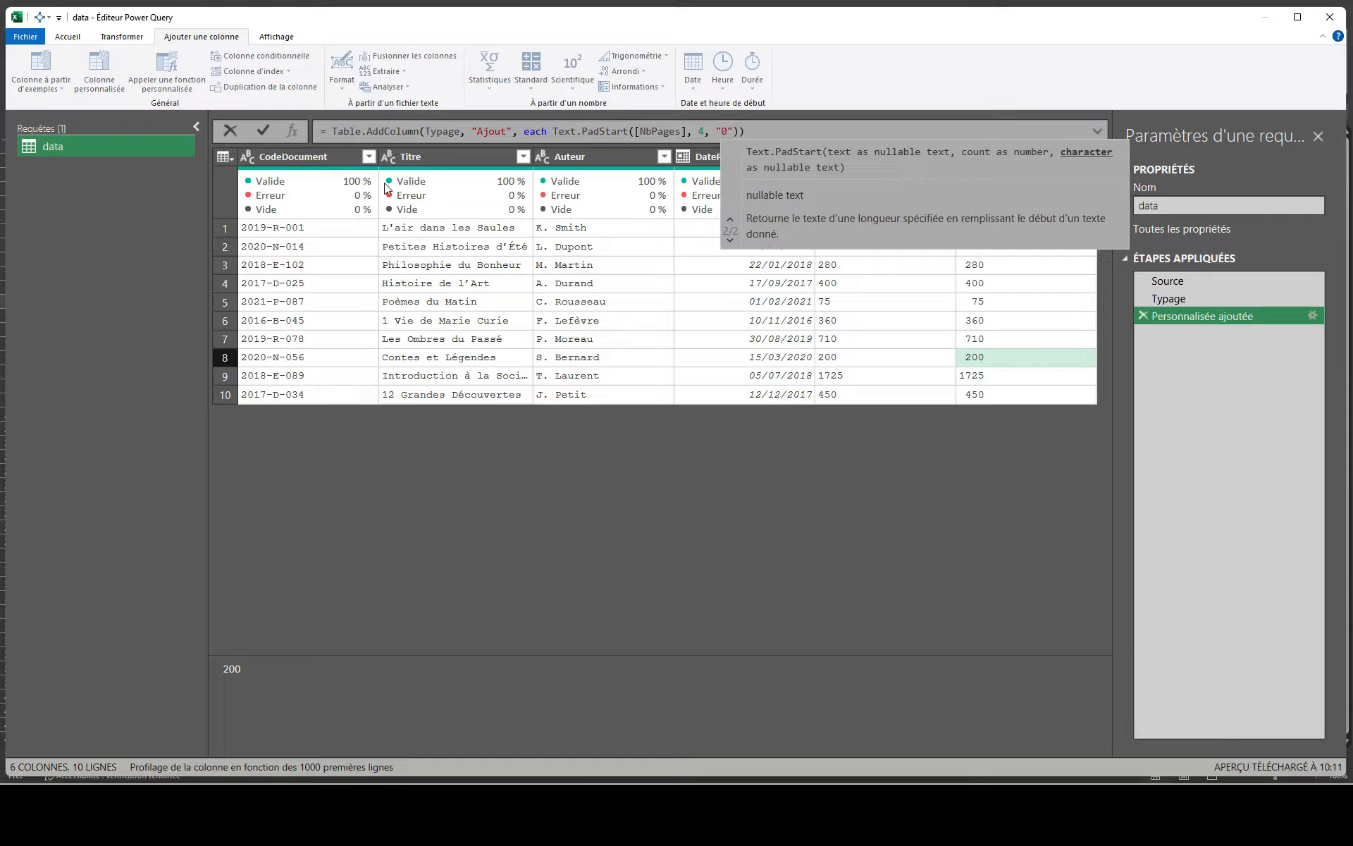
{"action": "left_click", "coordinate": [260, 133]}
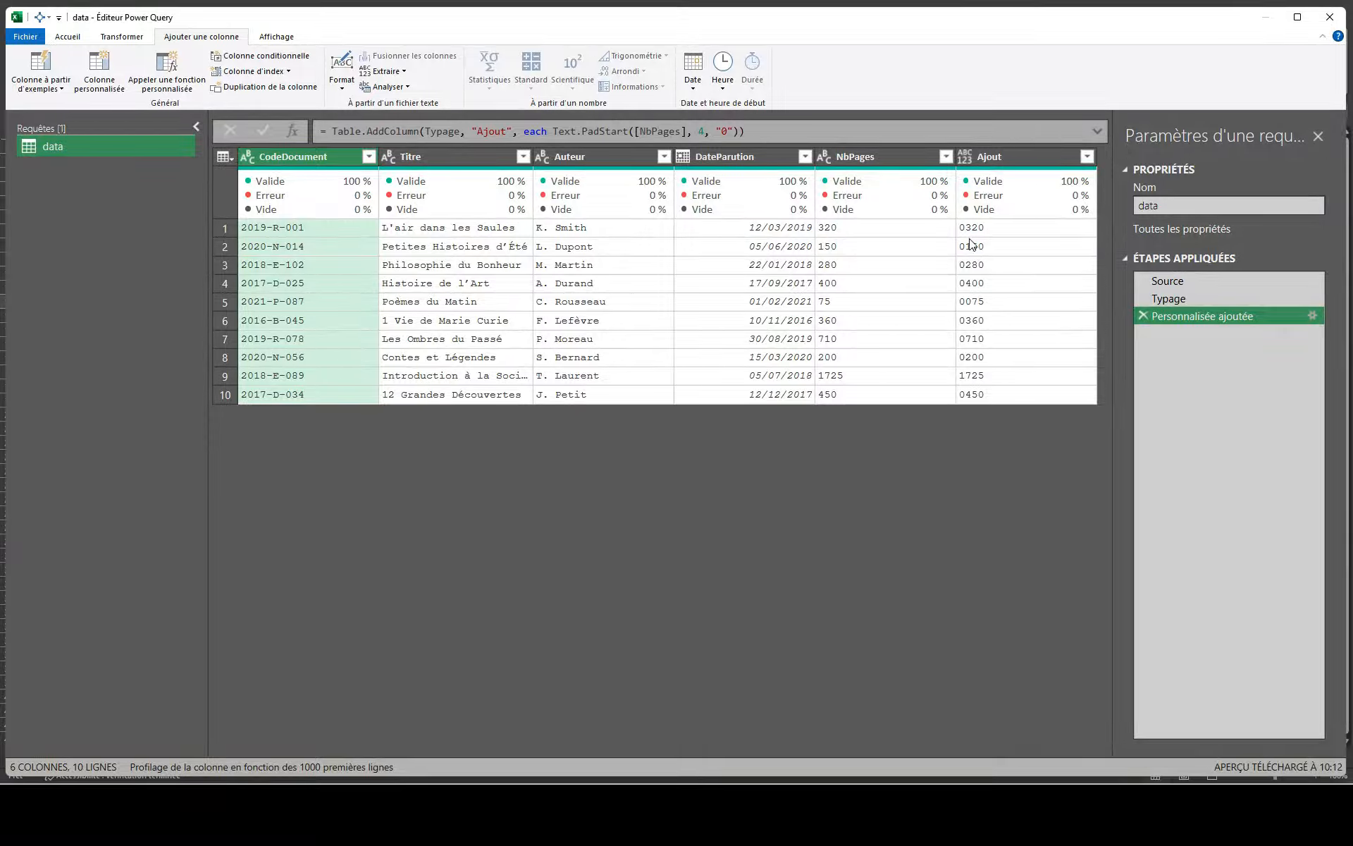
{"action": "left_click", "coordinate": [972, 234]}
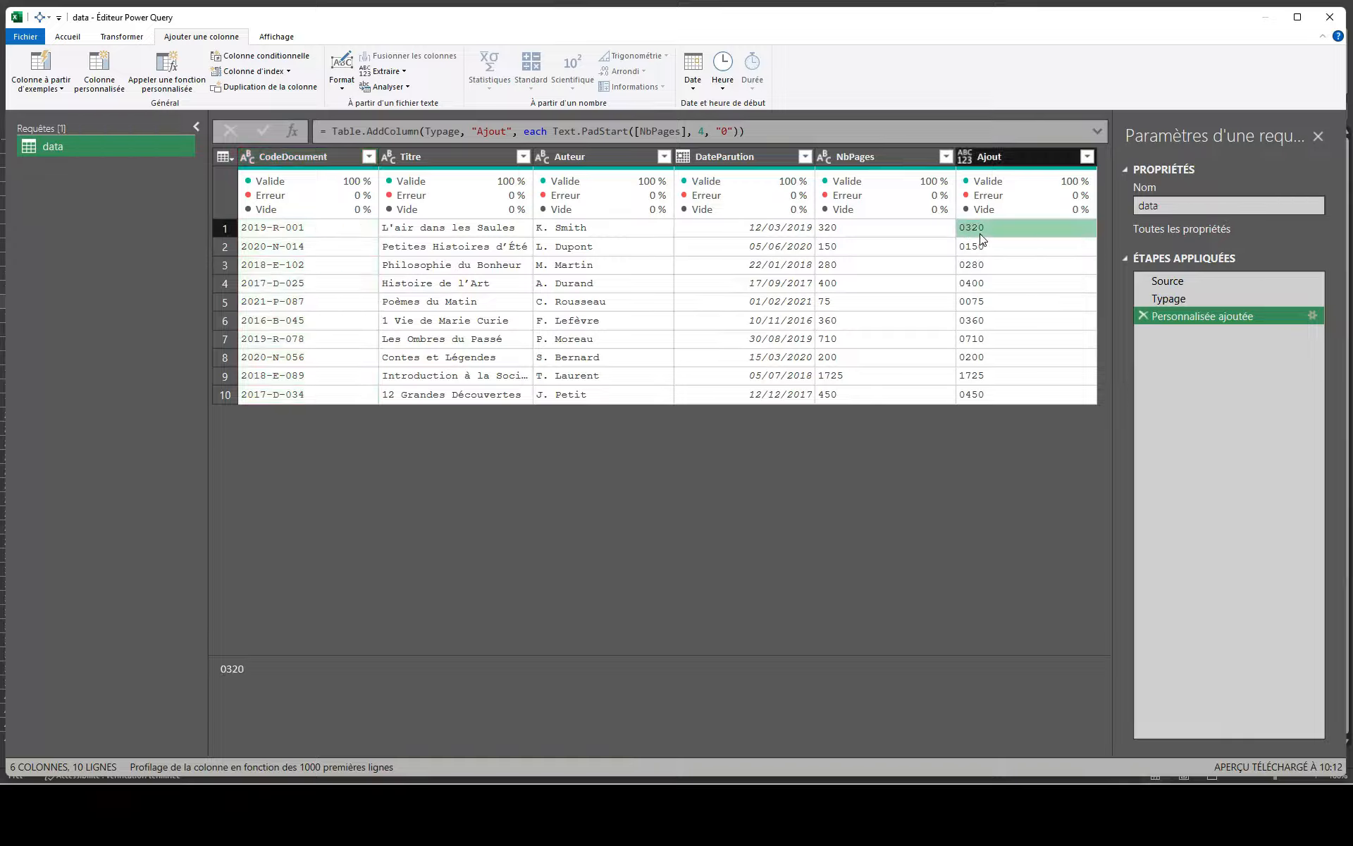
{"action": "left_click", "coordinate": [986, 302]}
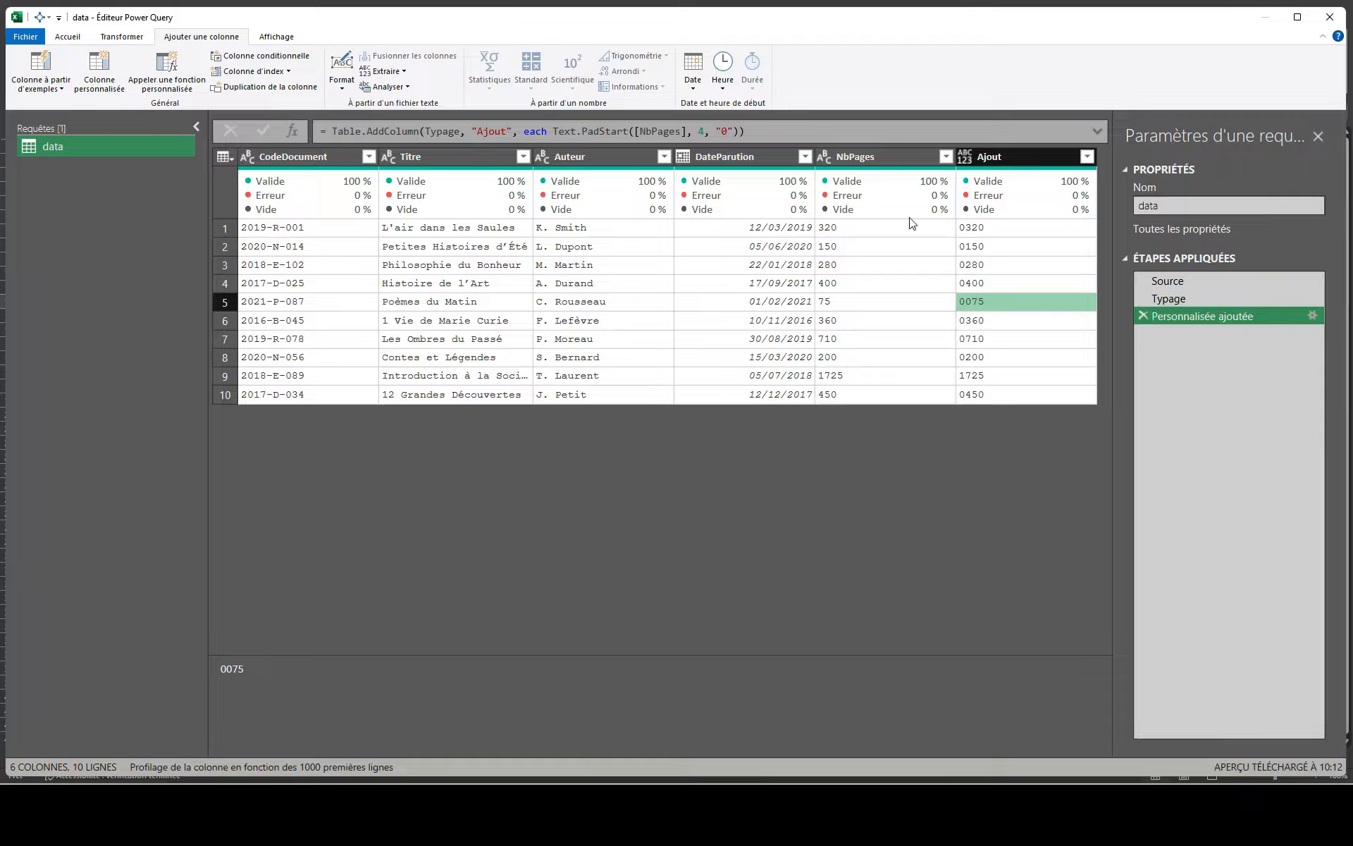
Replace Text.PadStart with Text.PadEnd in the Ajout column's formula and compare row 5 in NbPages and Ajout
{"action": "left_click_drag", "start_coordinate": [629, 131], "coordinate": [601, 133]}
{"action": "type", "text": "End"}
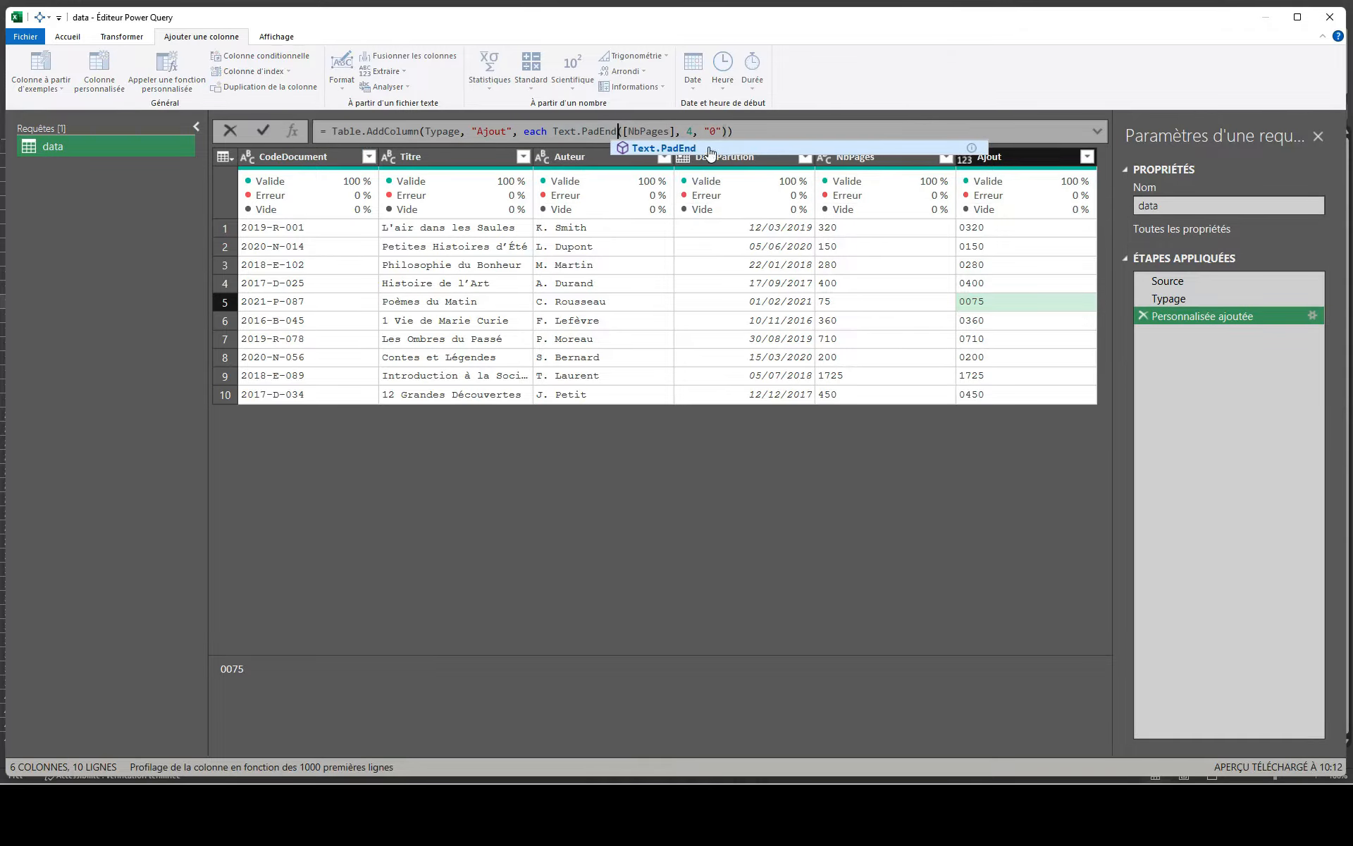
{"action": "left_click", "coordinate": [740, 131]}
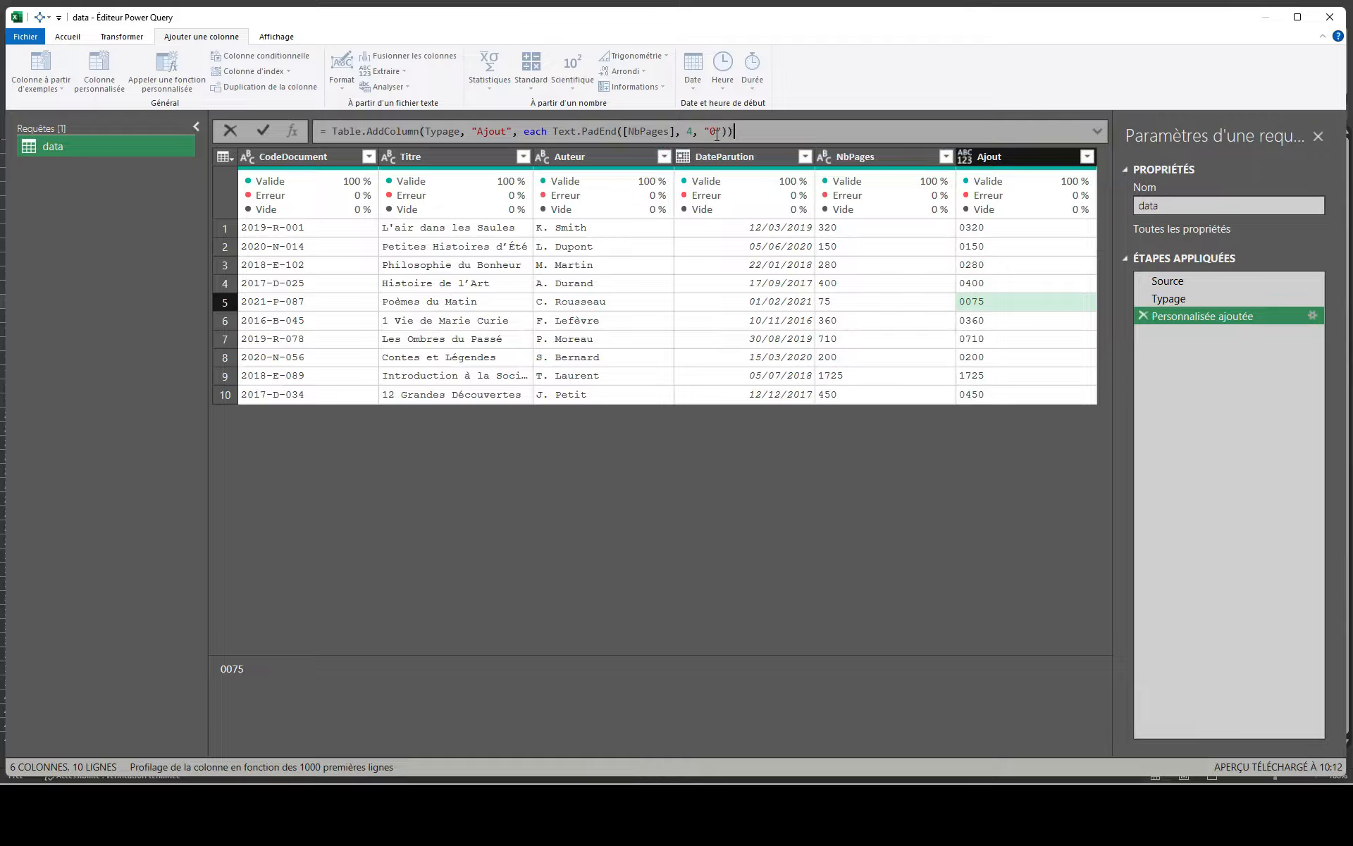
{"action": "left_click", "coordinate": [264, 130]}
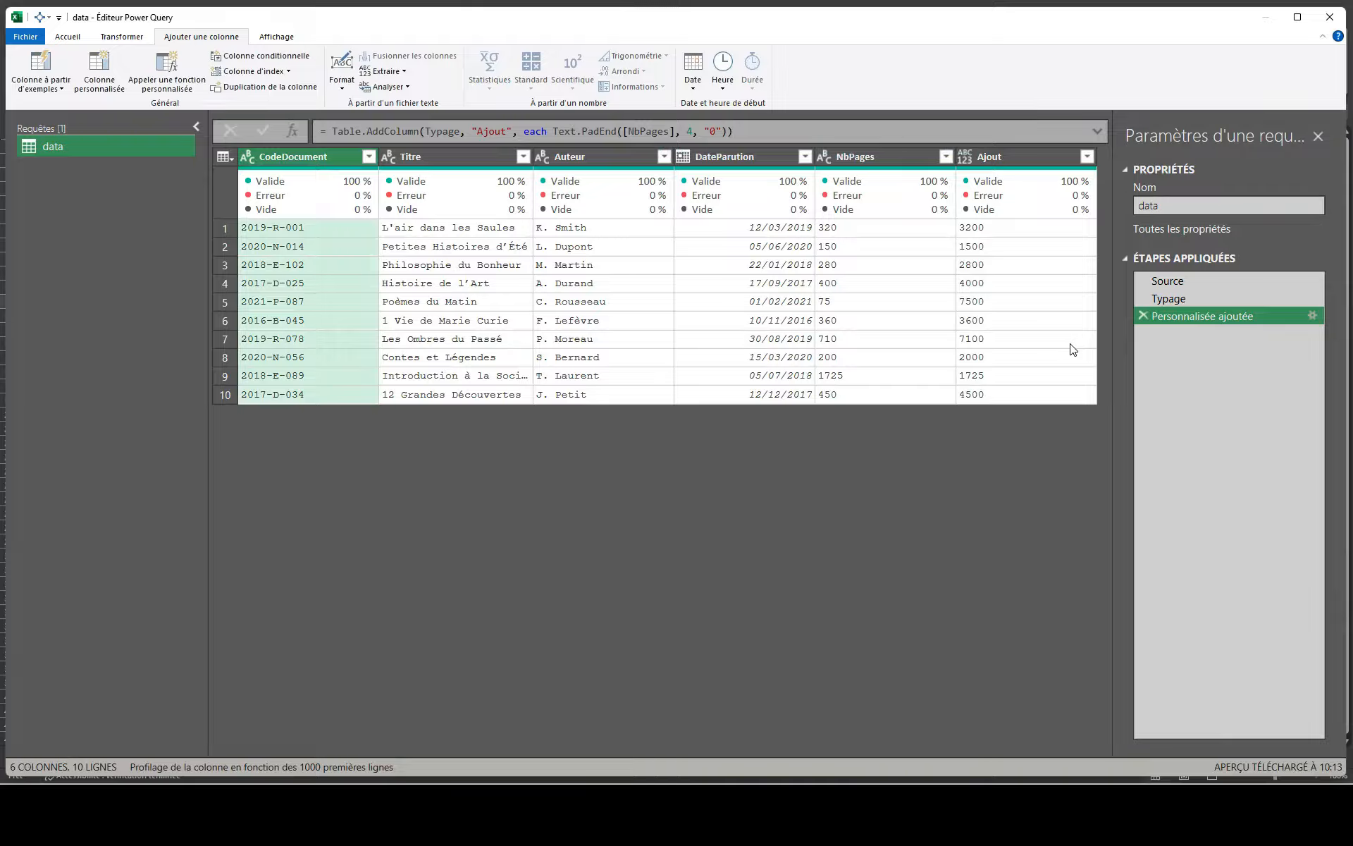
{"action": "left_click", "coordinate": [867, 308]}
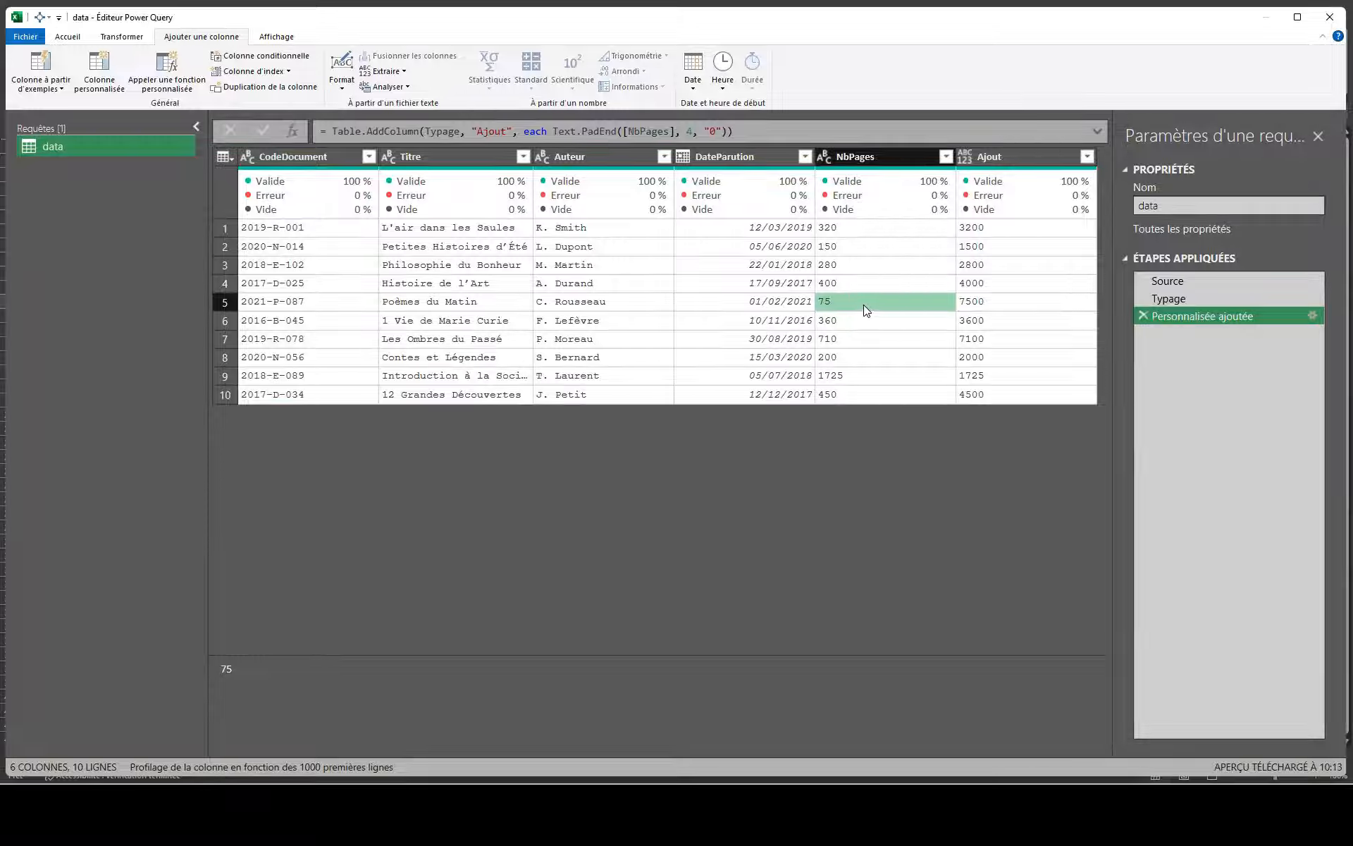
{"action": "left_click", "coordinate": [987, 306]}
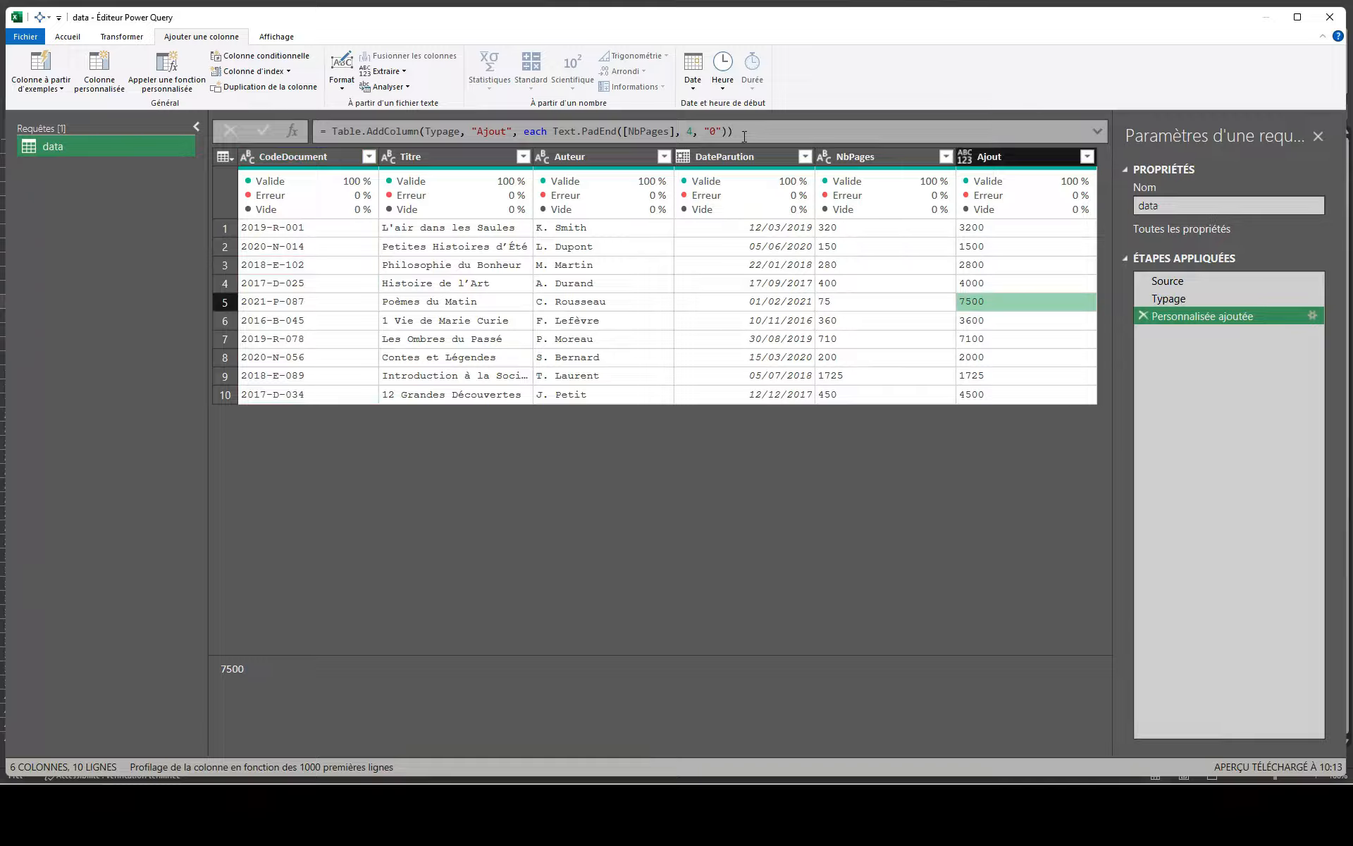
Set the padding character in the Ajout column's Text.PadEnd formula to "*"
{"action": "double_click", "coordinate": [713, 131]}
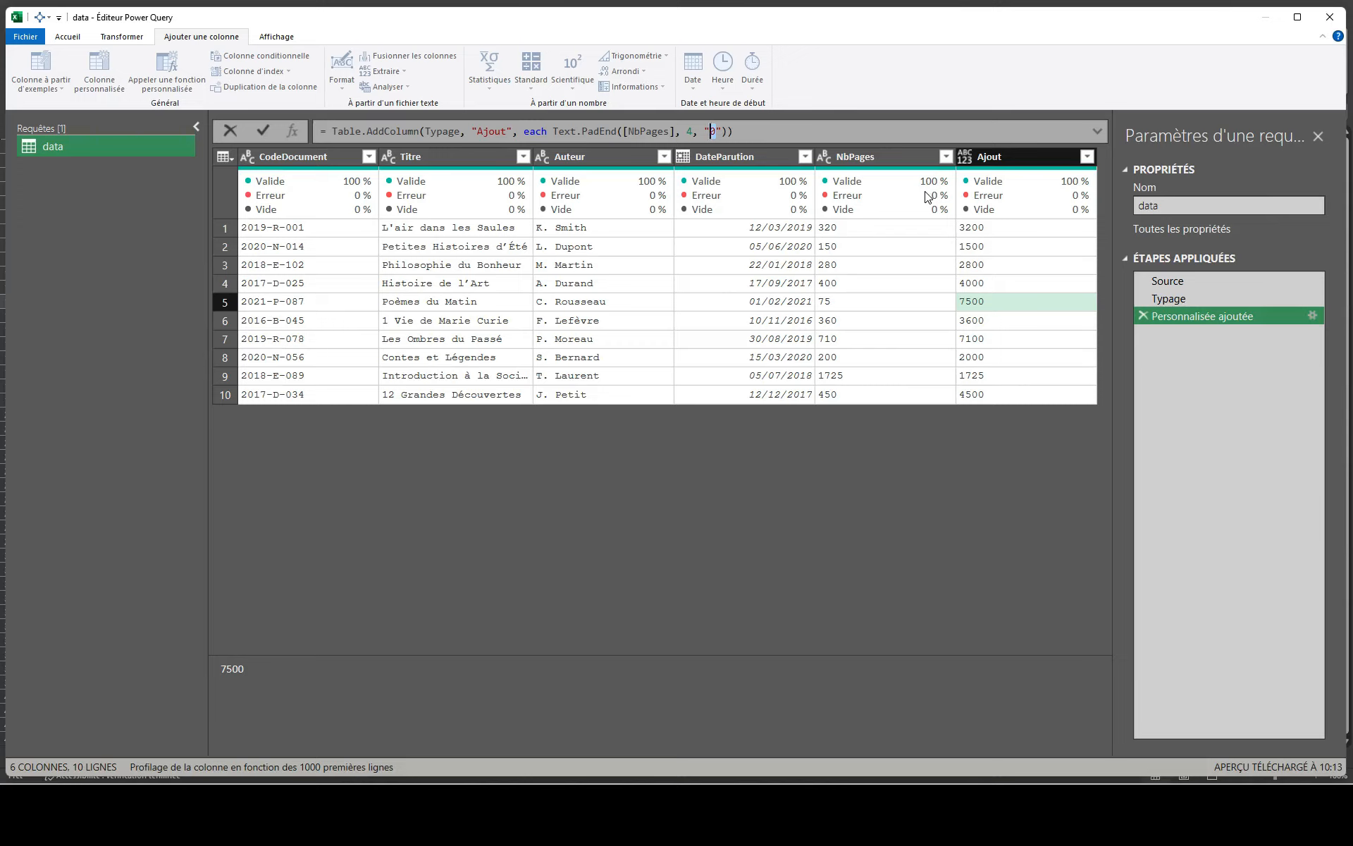
{"action": "type", "text": "*"}
{"action": "left_click", "coordinate": [263, 130]}
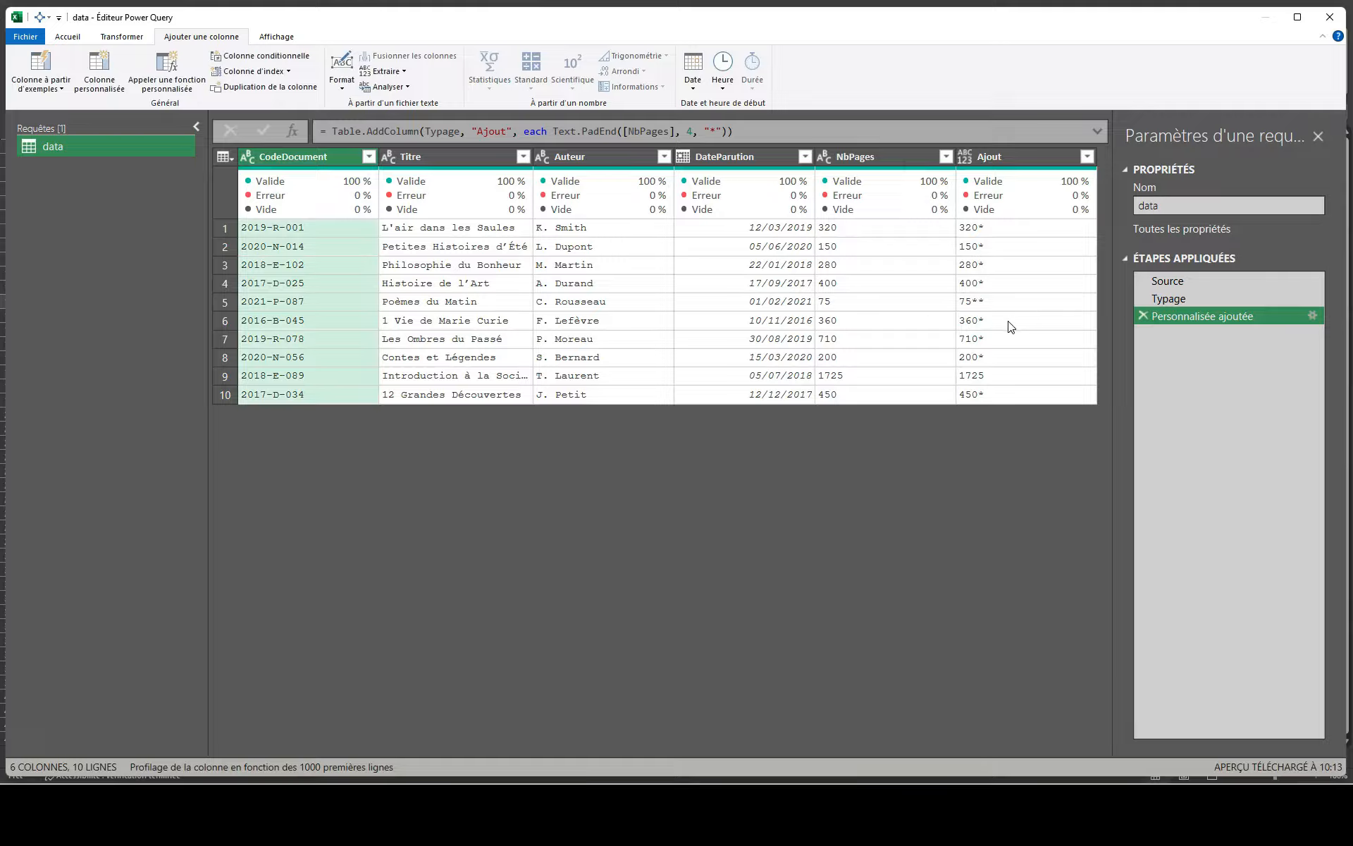